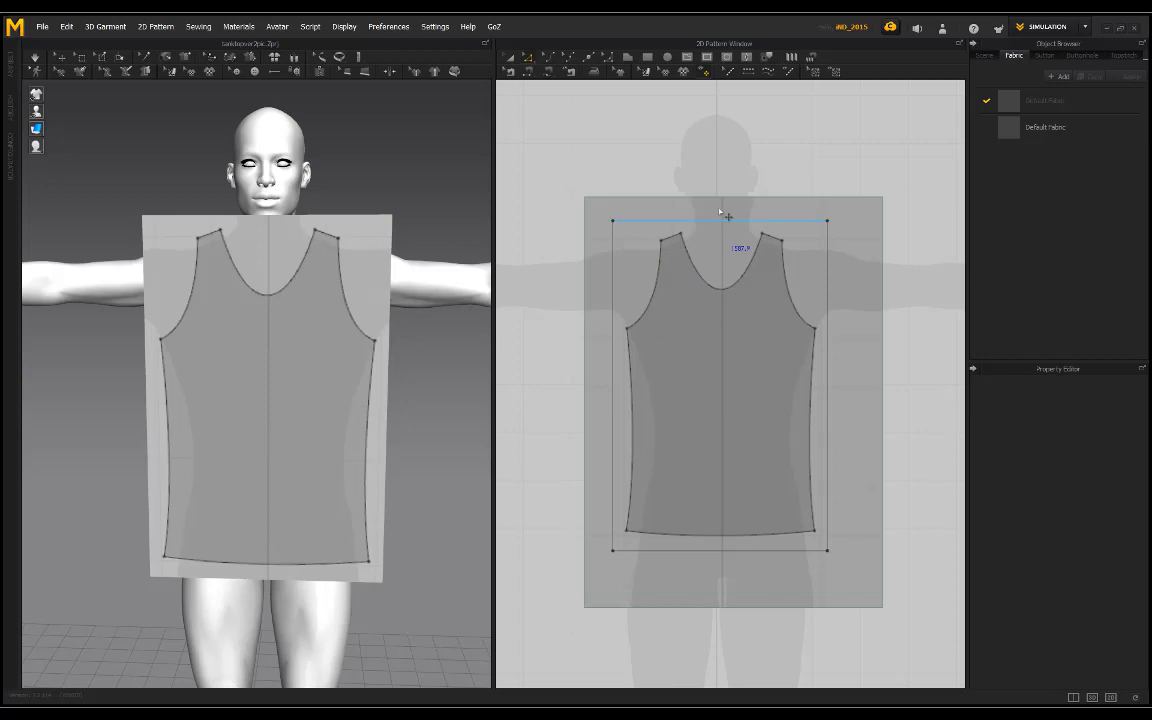
- Trace half of the tank top reference as a closed polygon pattern from the center line through the hem, side, armhole and shoulder points
scroll(707, 252, up, 5)
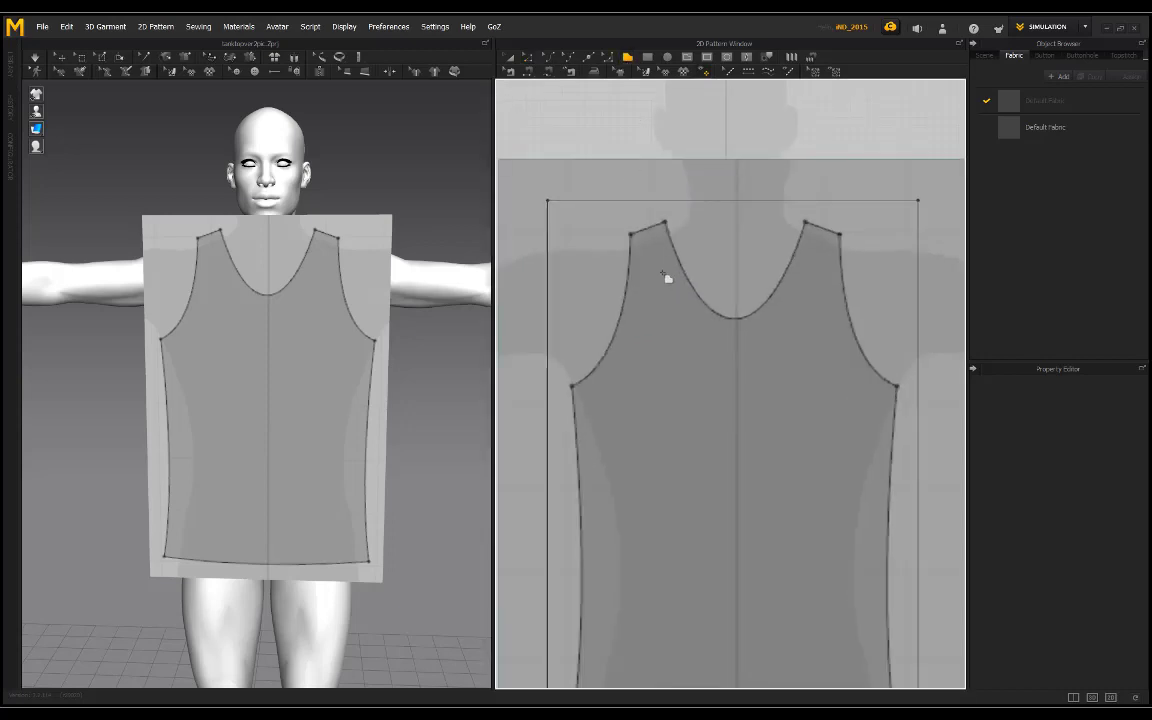
click(665, 220)
shift+click(738, 220)
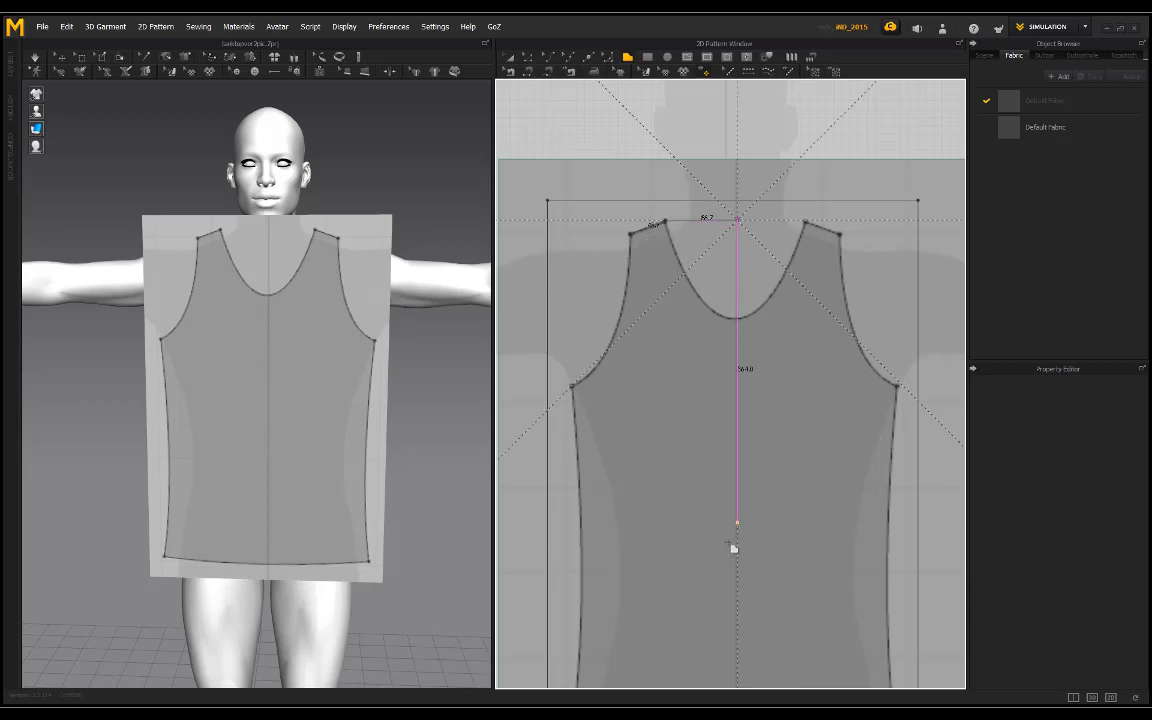
middle_drag(733, 548, 745, 373)
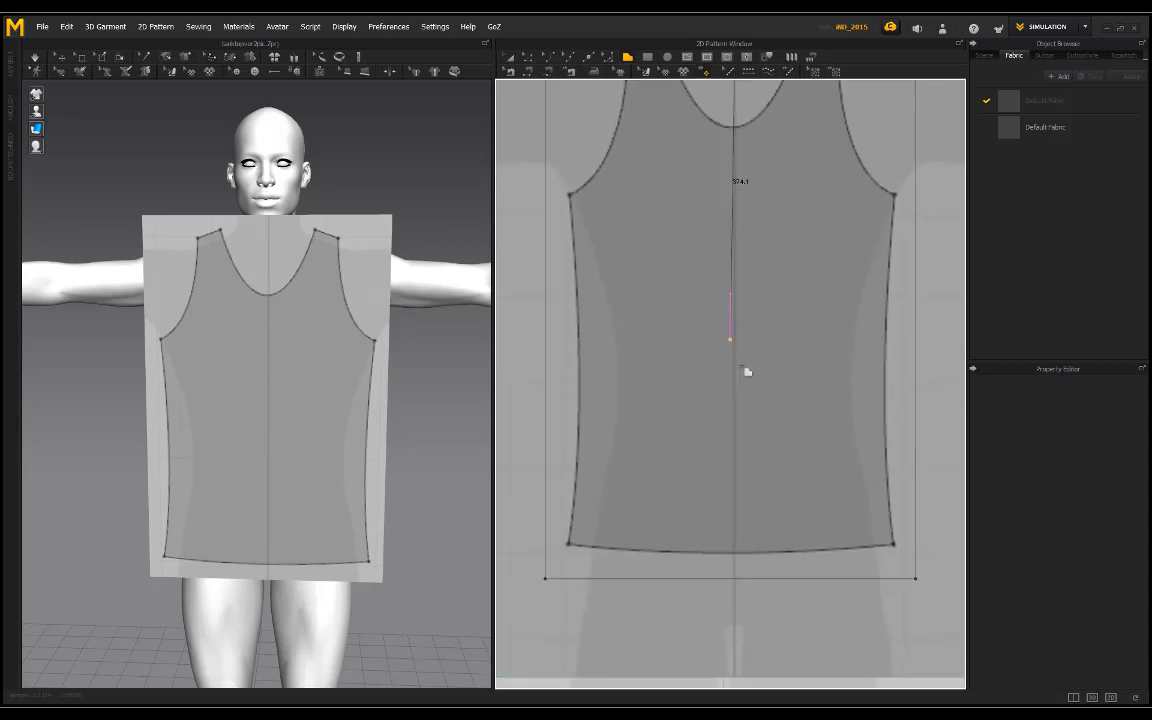
click(738, 555)
click(569, 549)
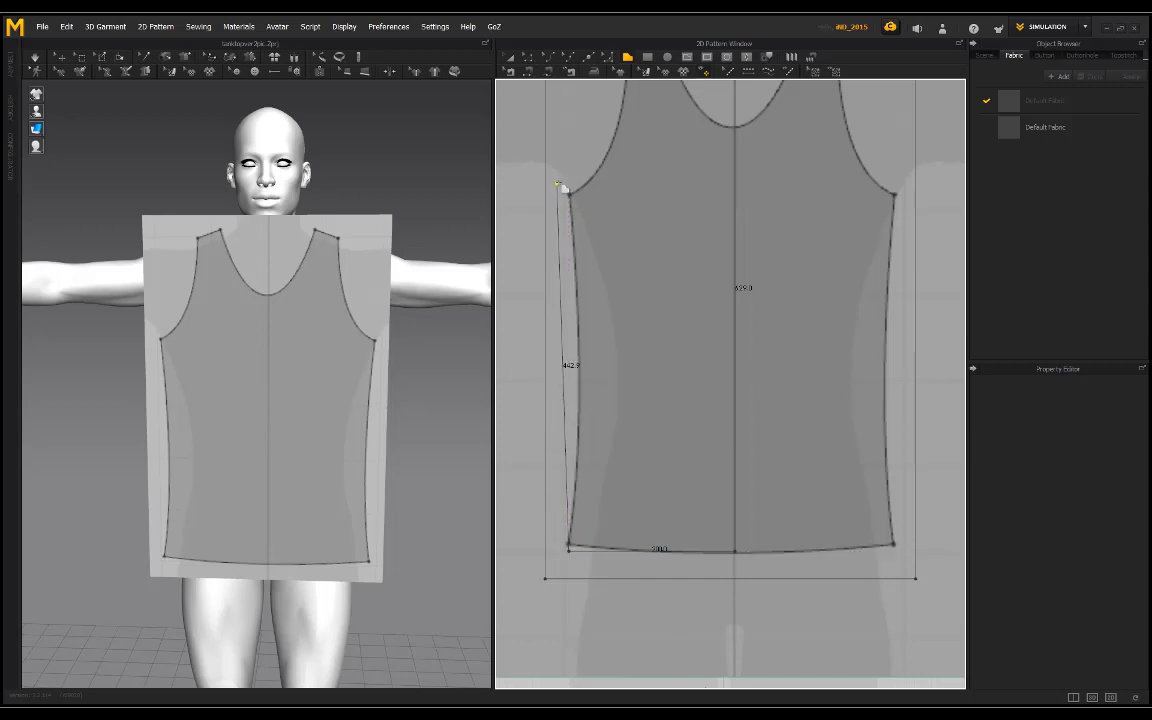
click(569, 195)
middle_drag(636, 208, 648, 349)
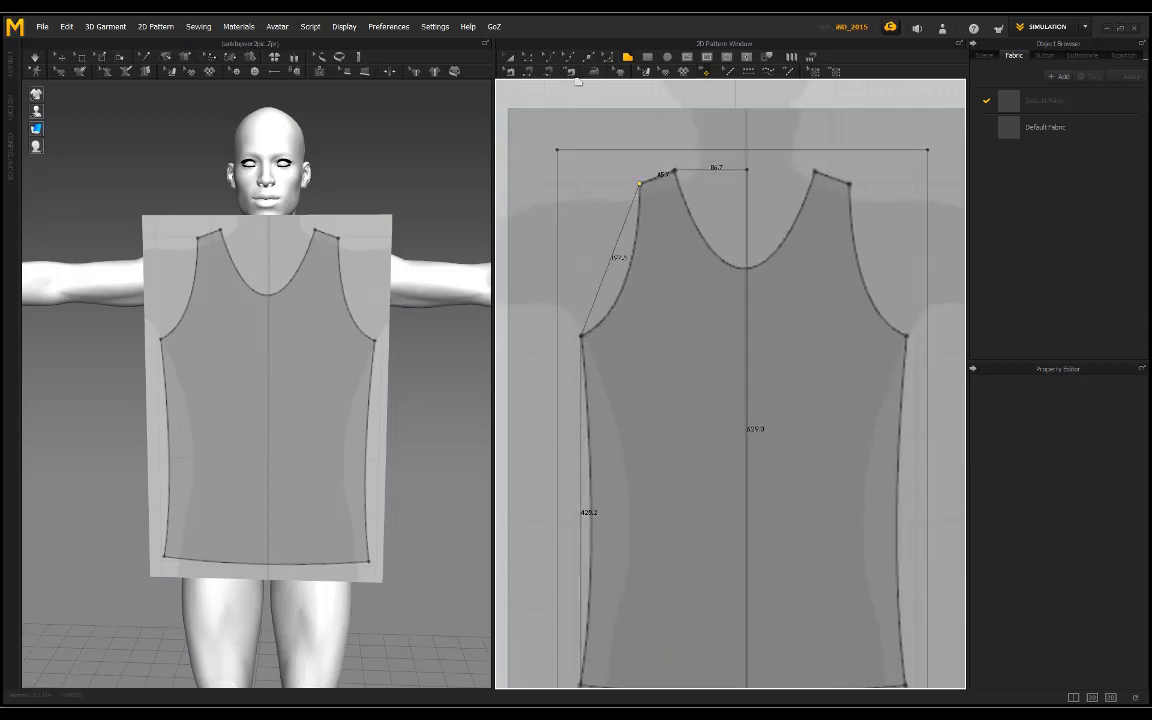
click(639, 183)
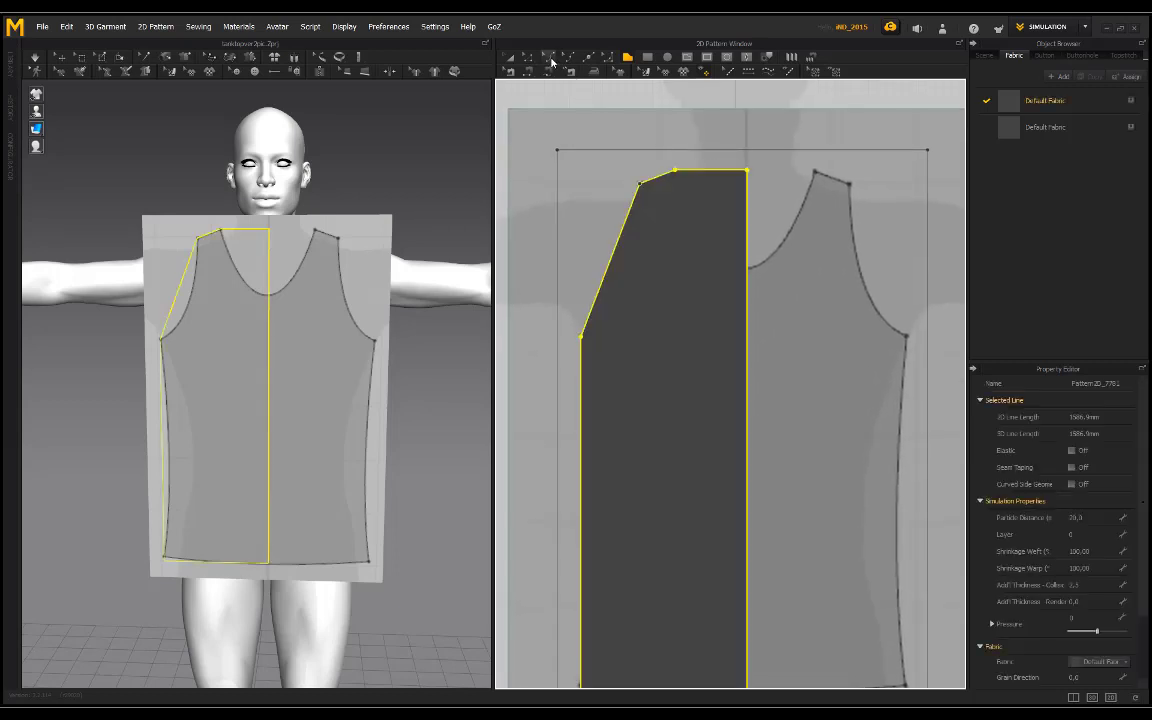
- Lower the default fabric's opacity to about 60 and curve the half pattern's armhole and side edges along the reference outline
click(1057, 112)
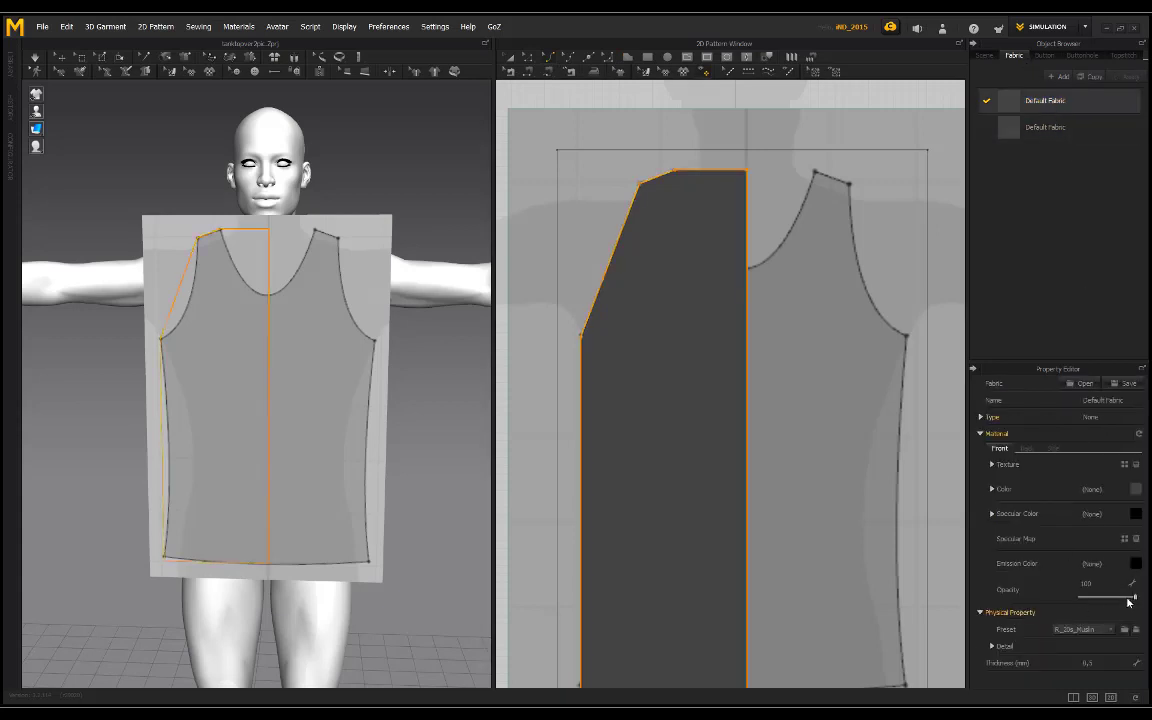
drag(1128, 601, 1113, 598)
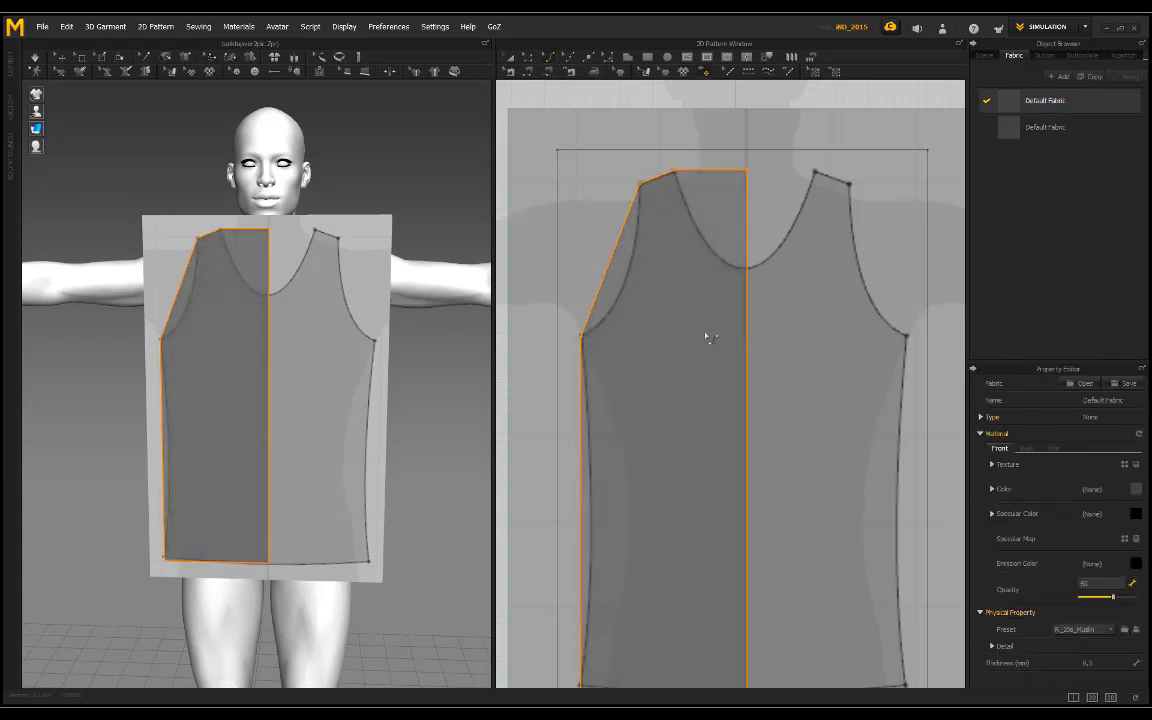
drag(616, 270, 626, 292)
scroll(653, 452, down, 2)
middle_drag(653, 452, 662, 312)
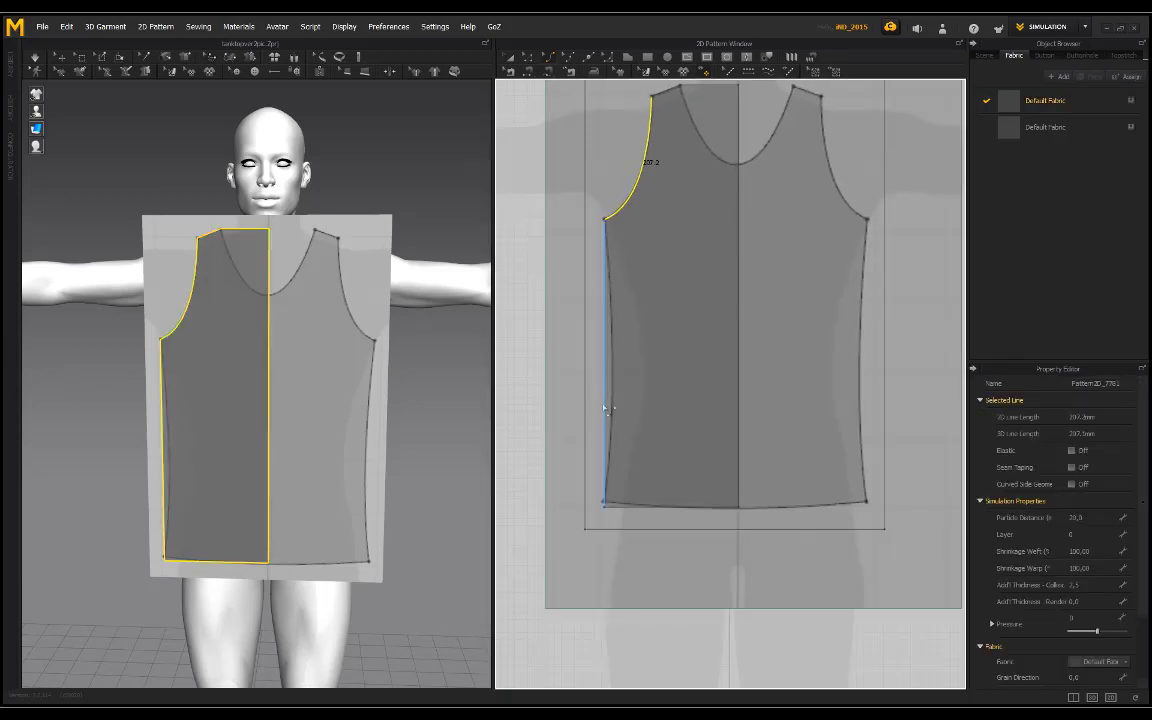
drag(610, 380, 635, 354)
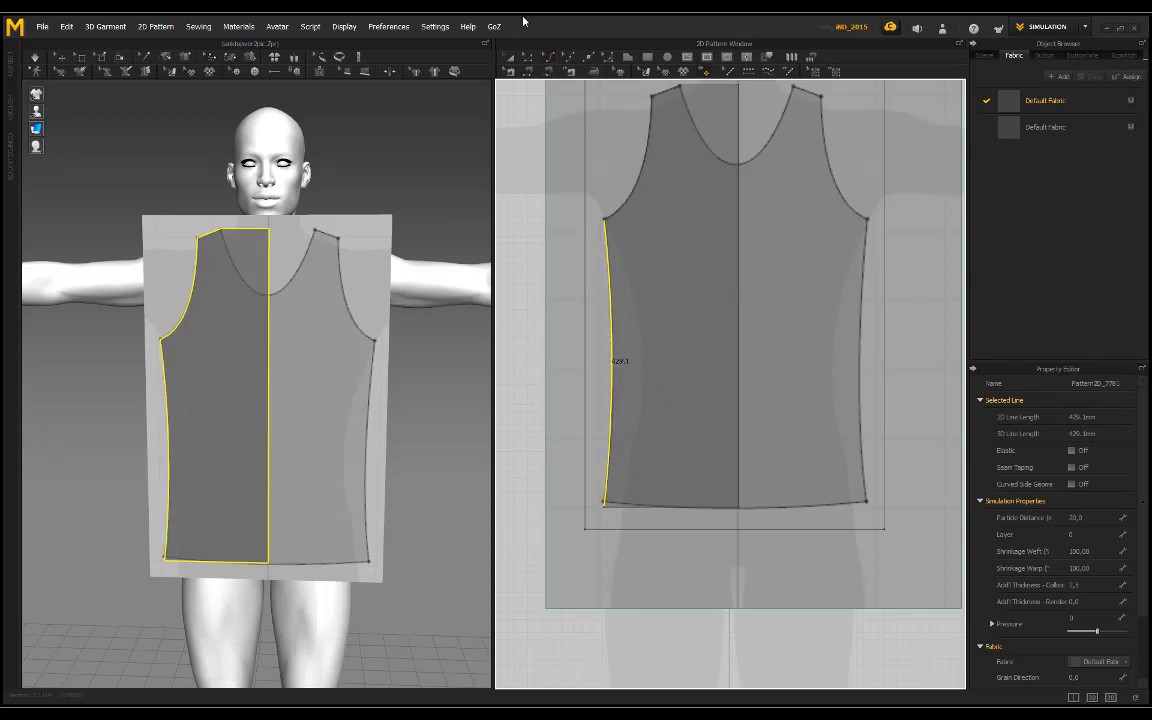
- Unfold the half pattern across its vertical center edge to form the full tank top
click(530, 58)
middle_drag(599, 134, 538, 193)
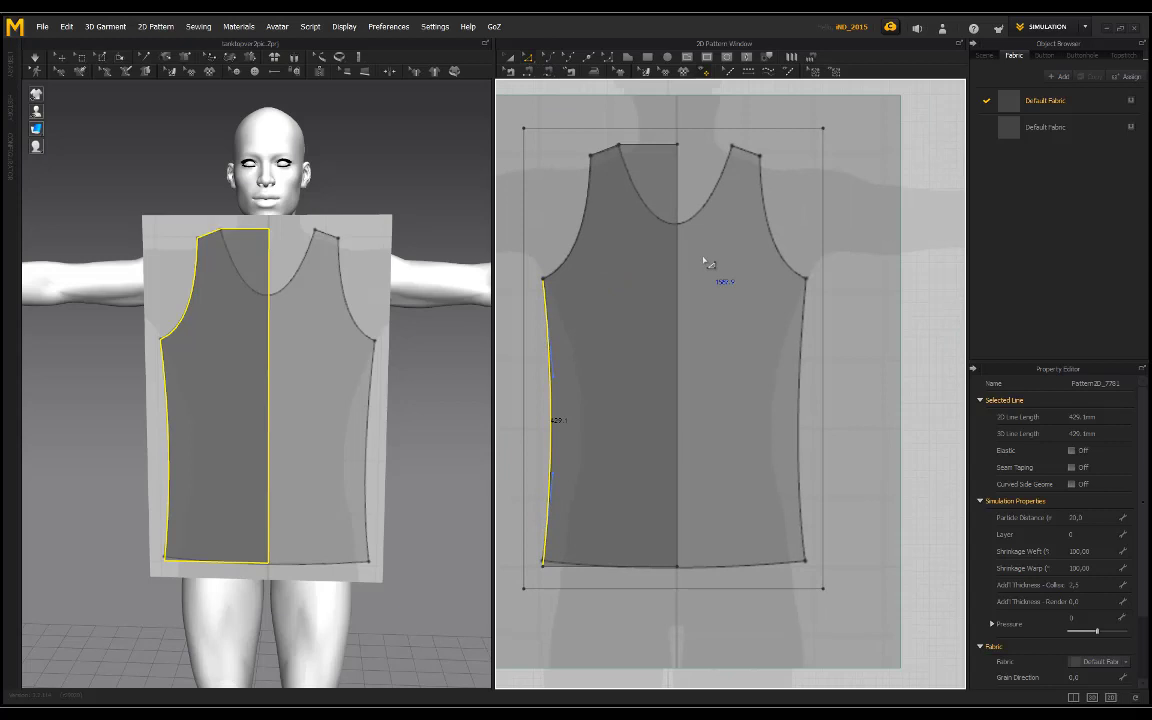
right_click(677, 218)
click(703, 316)
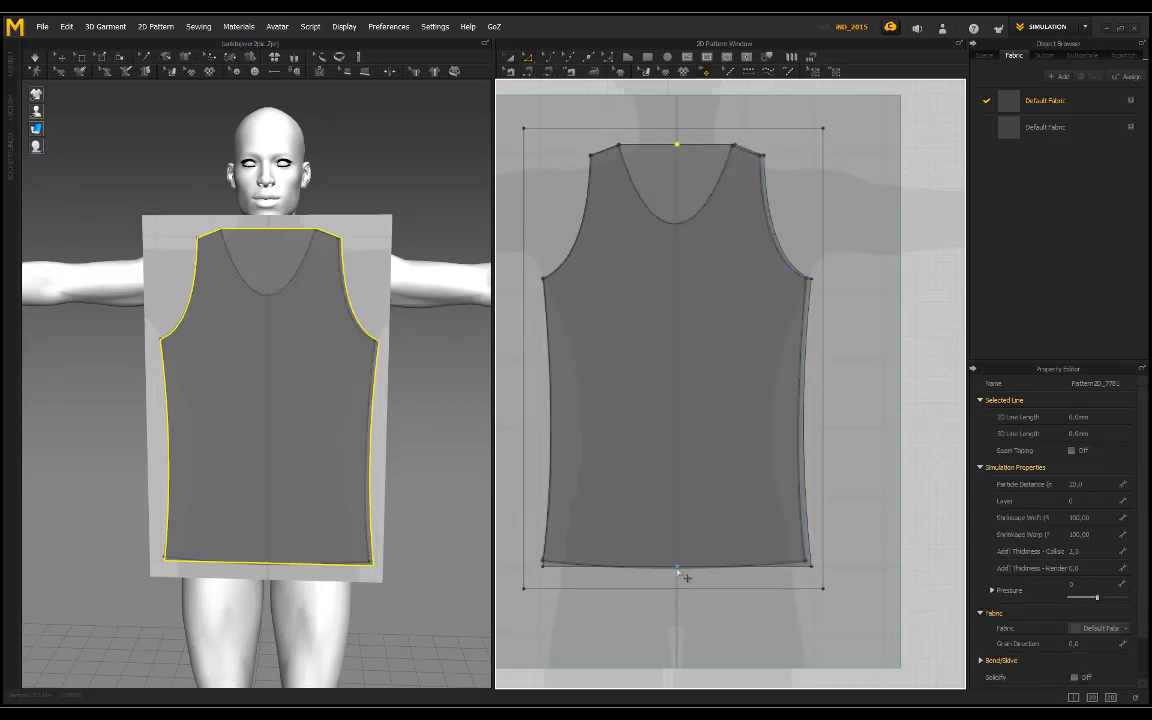
- Remove the center points on the top and bottom edges and curve the neckline and hem to follow the reference shape
click(557, 97)
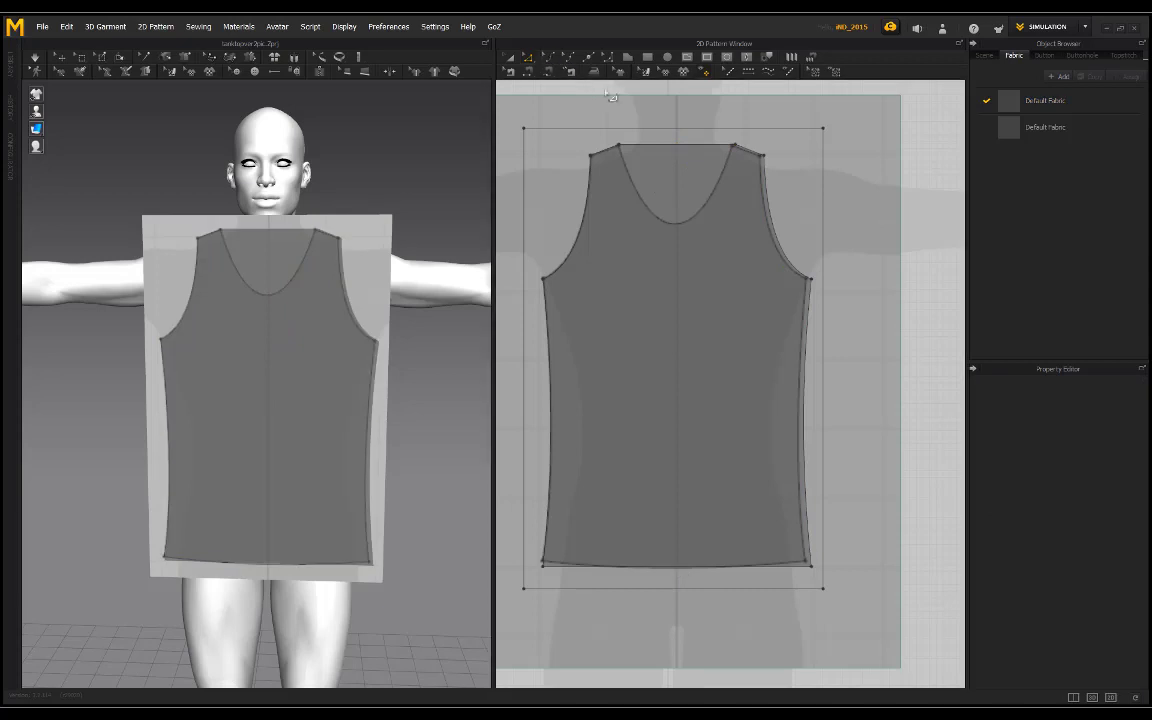
click(678, 220)
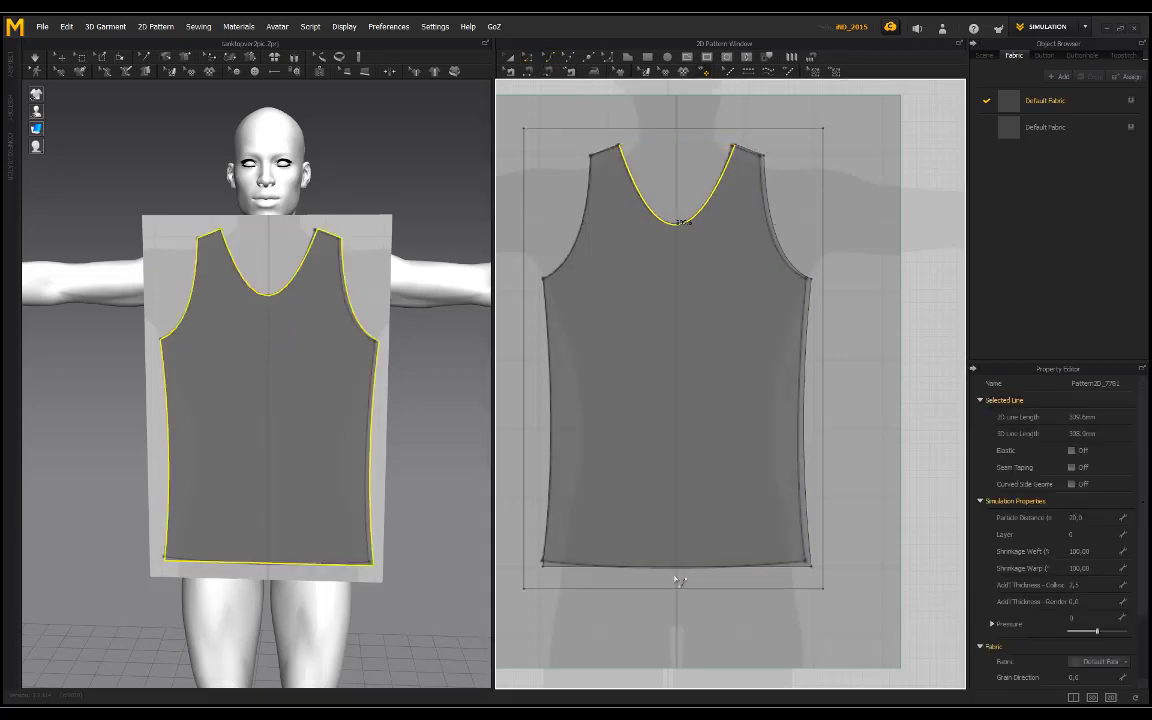
click(678, 578)
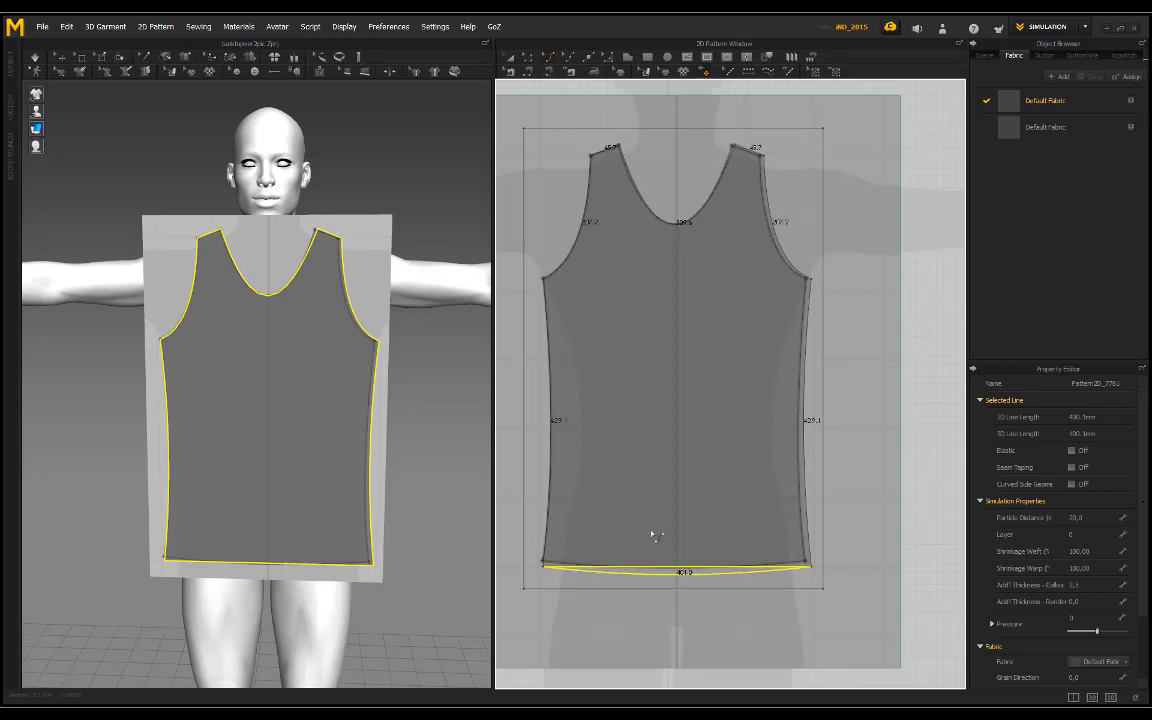
- Delete the rectangular reference pattern behind the traced tank top
scroll(609, 139, down, 3)
click(510, 57)
scroll(556, 133, up, 2)
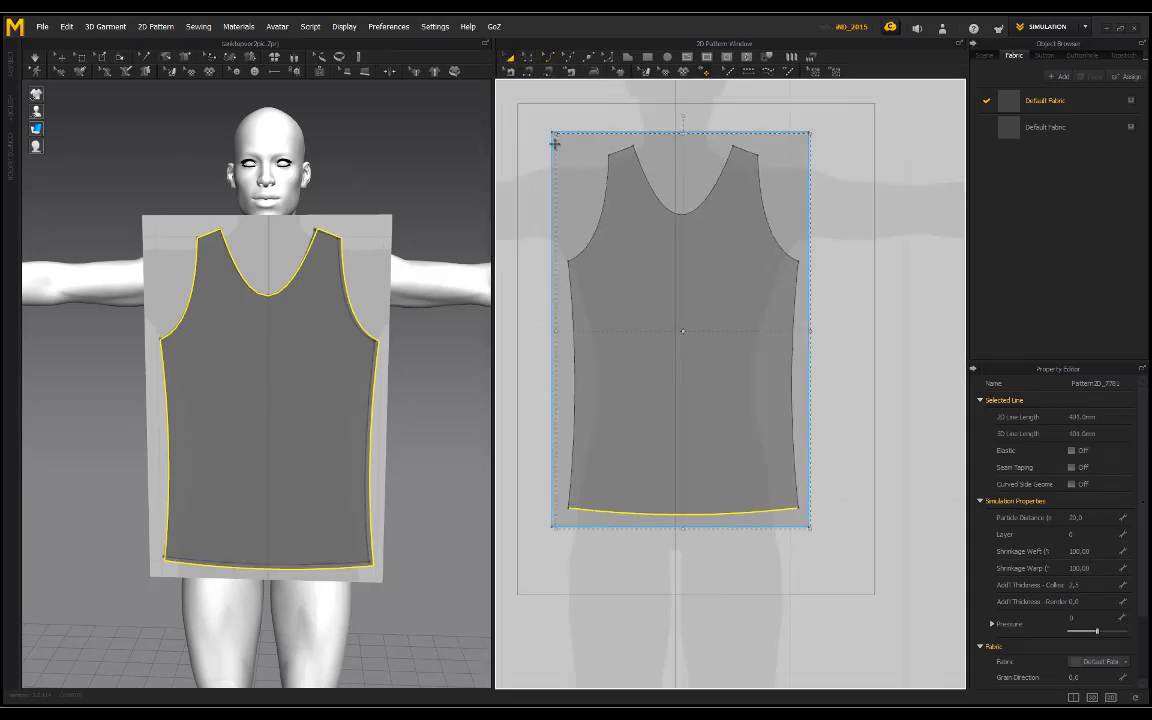
click(555, 144)
key(Delete)
- Create a linked symmetric clone of the tank top pattern and place it about 565 mm beside the original
click(757, 270)
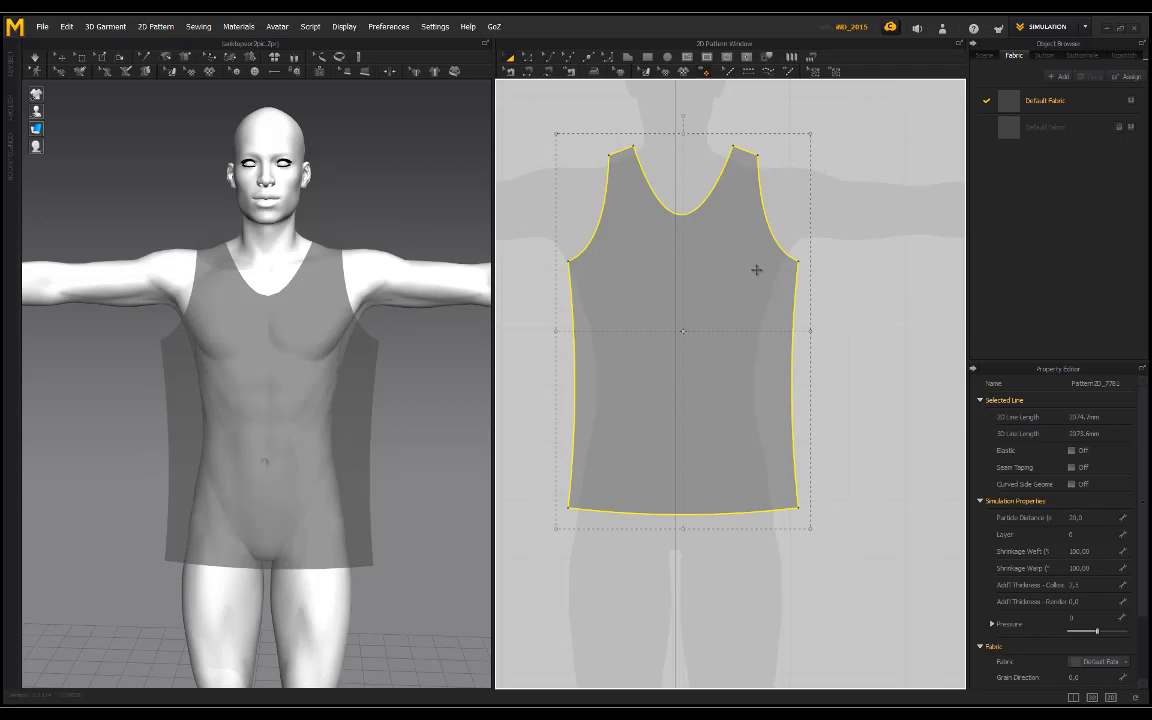
scroll(760, 285, down, 2)
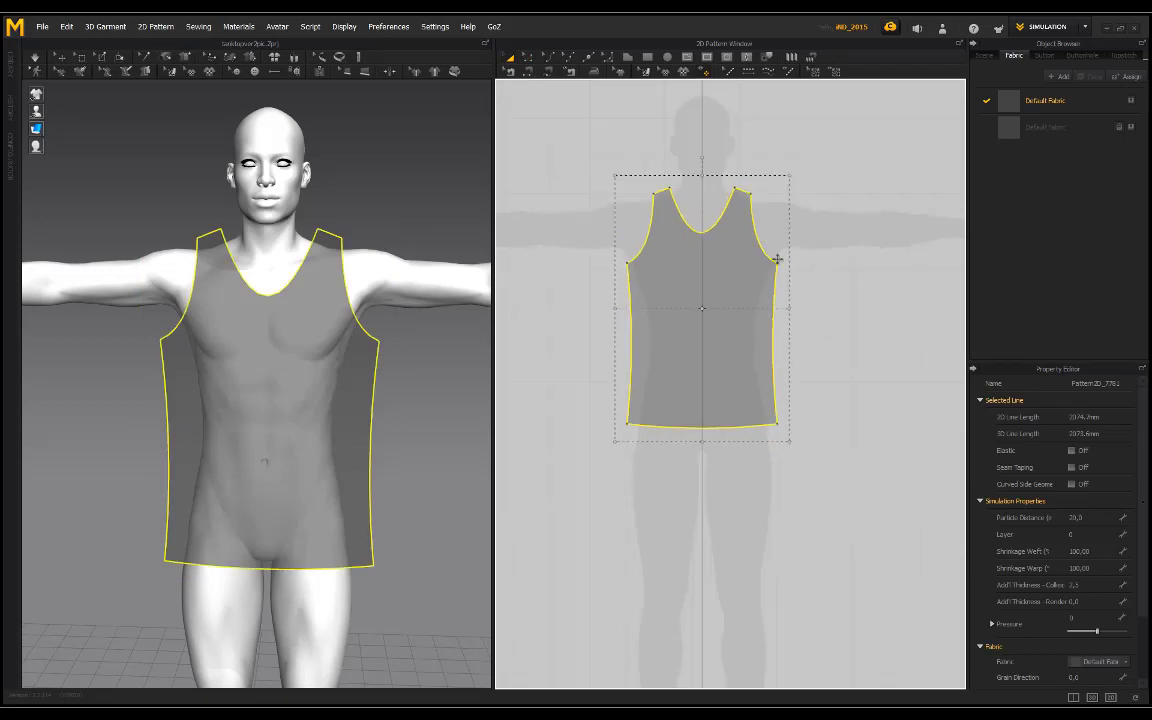
middle_drag(843, 293, 776, 293)
right_click(663, 286)
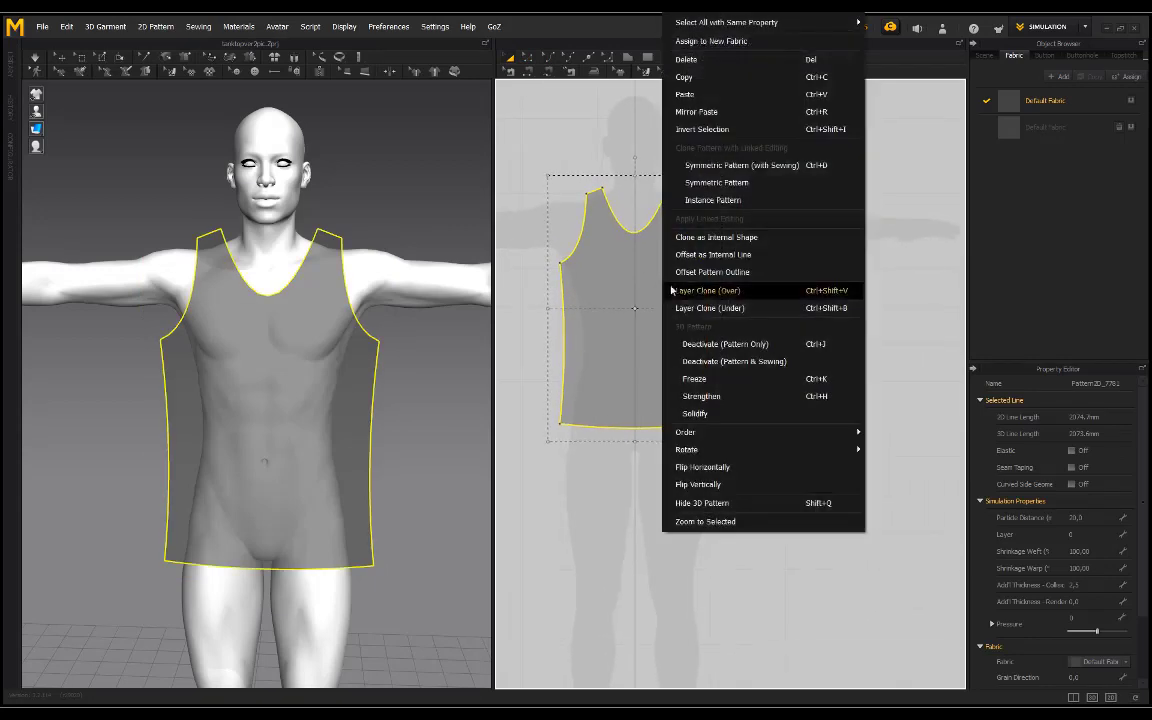
click(726, 172)
click(852, 332)
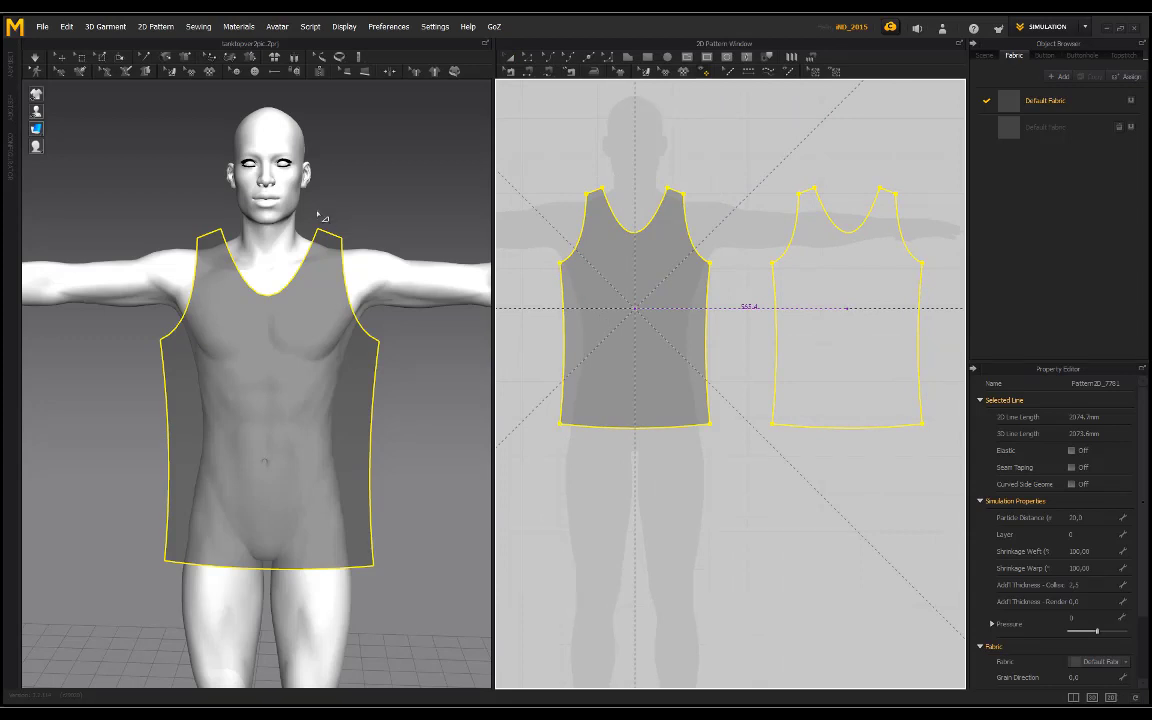
- Set the opacity of the default fabric used by the tank top pieces to 100
right_drag(320, 216, 240, 260)
middle_drag(240, 260, 148, 193)
click(1043, 108)
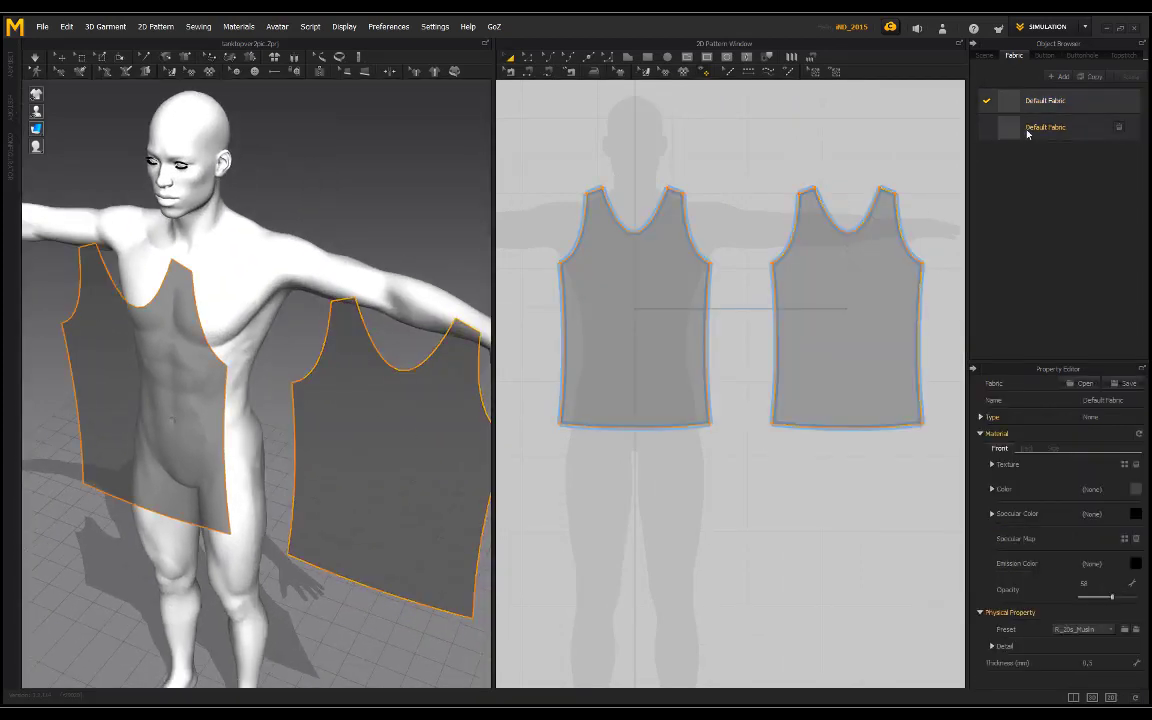
drag(1114, 598, 1136, 597)
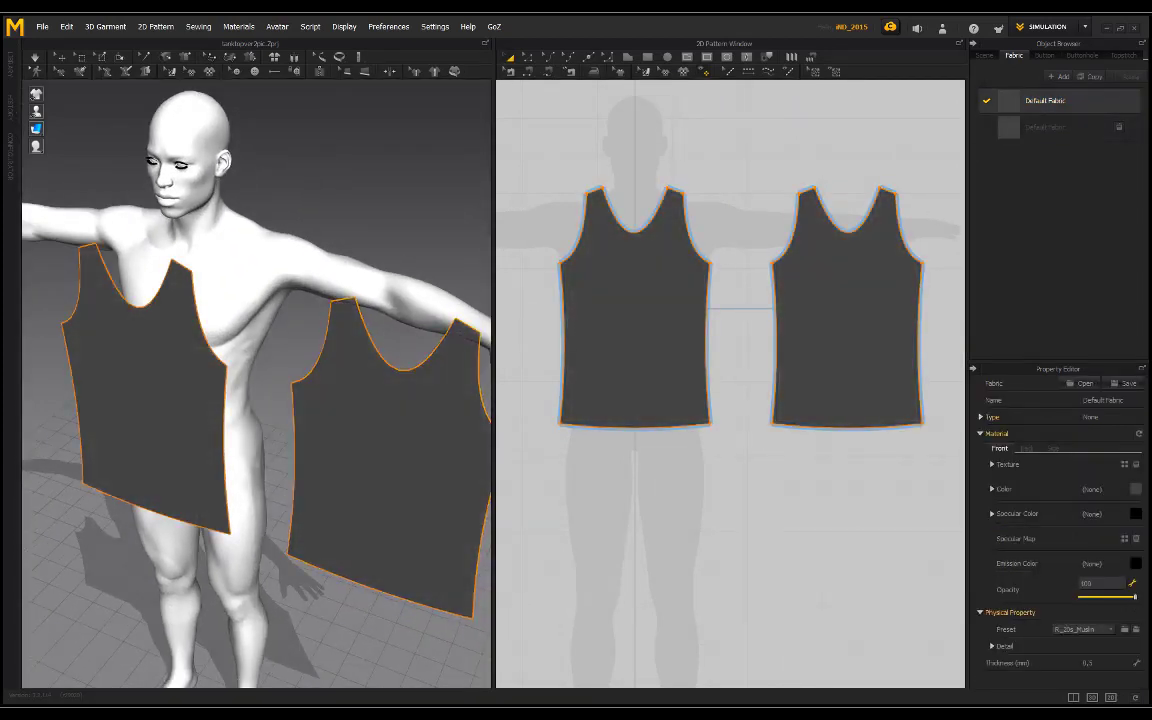
- Move the cloned tank top piece across the avatar in 3D and place it behind the back
click(369, 434)
click(368, 442)
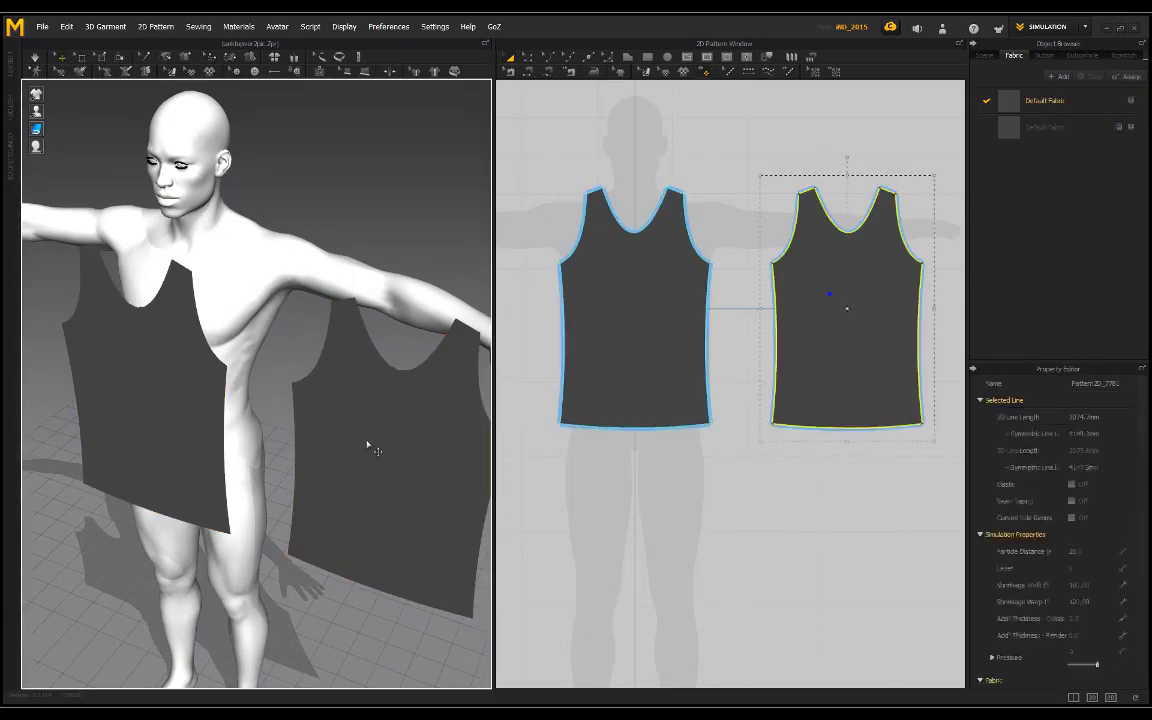
right_click(366, 445)
click(405, 273)
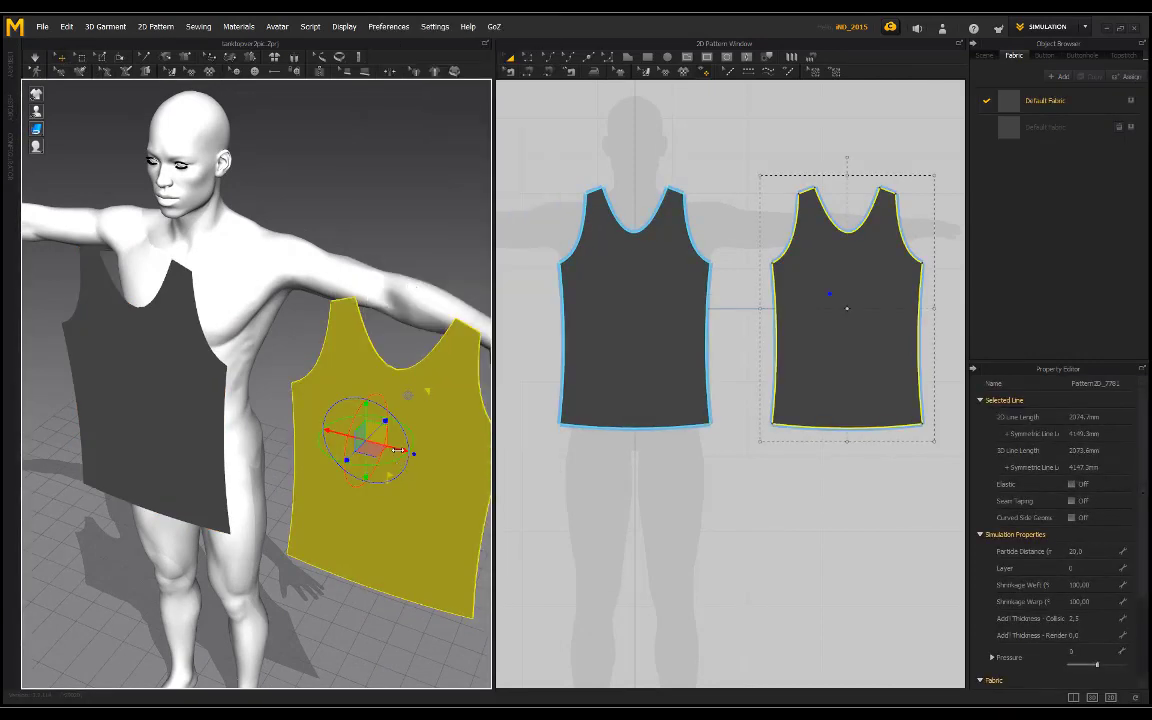
drag(402, 456, 160, 390)
right_drag(282, 376, 190, 403)
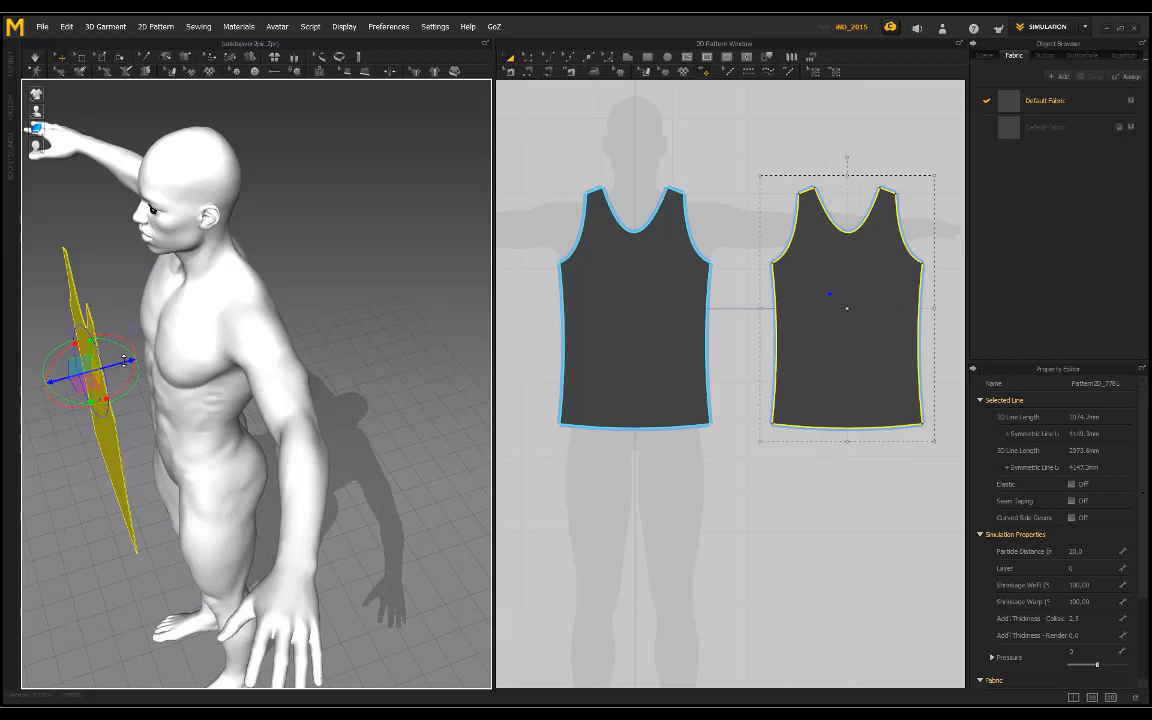
drag(124, 361, 316, 315)
- Move the front tank top piece closer to the avatar's chest in 3D
click(178, 332)
click(98, 366)
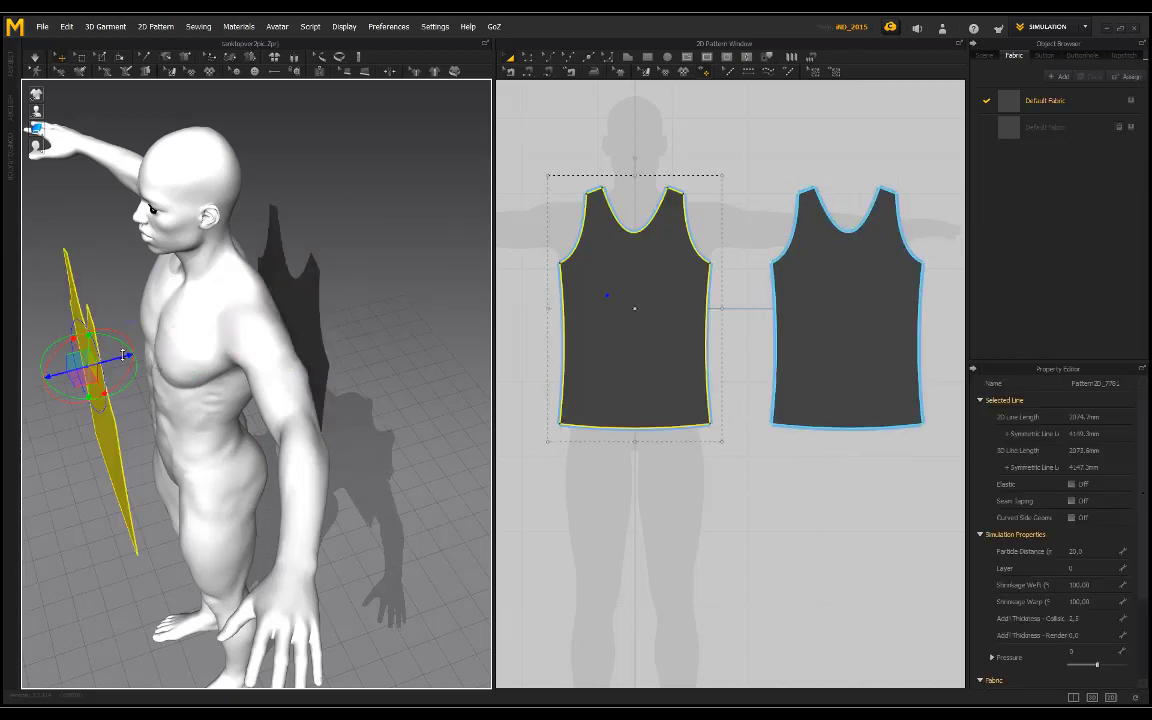
drag(125, 357, 172, 344)
click(308, 170)
right_drag(308, 170, 388, 191)
- Sew both shoulder edges of the front piece to the matching shoulder edges of the back piece with Segment Sewing
click(528, 71)
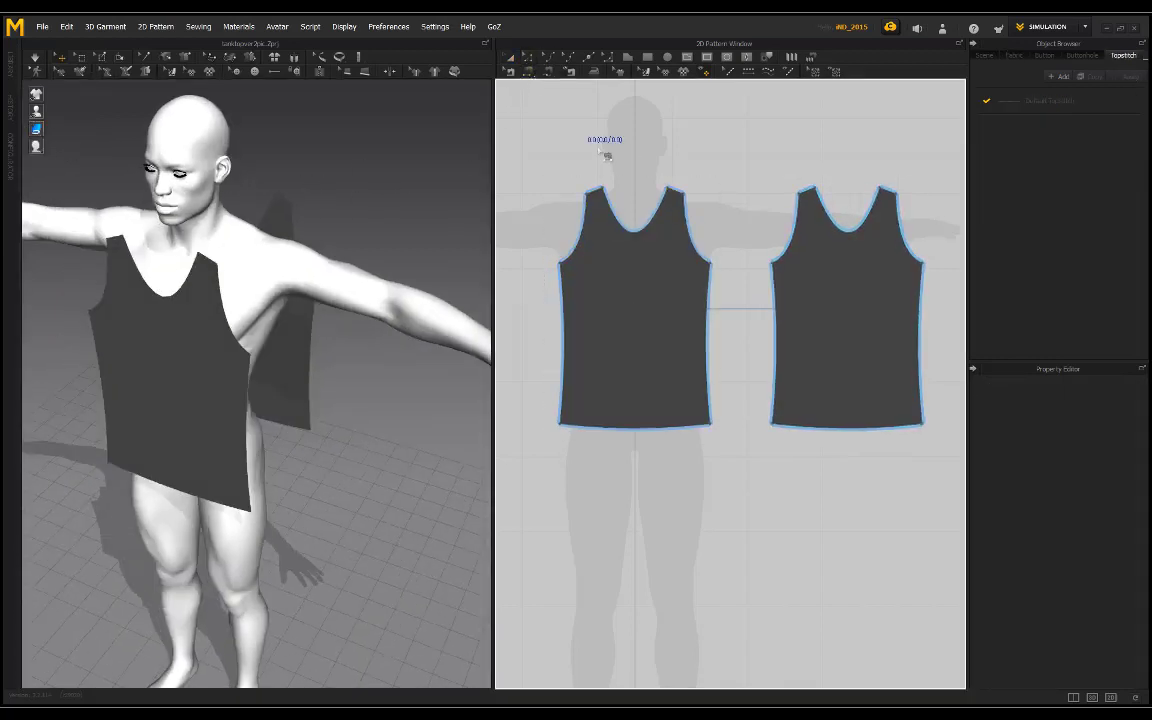
click(594, 190)
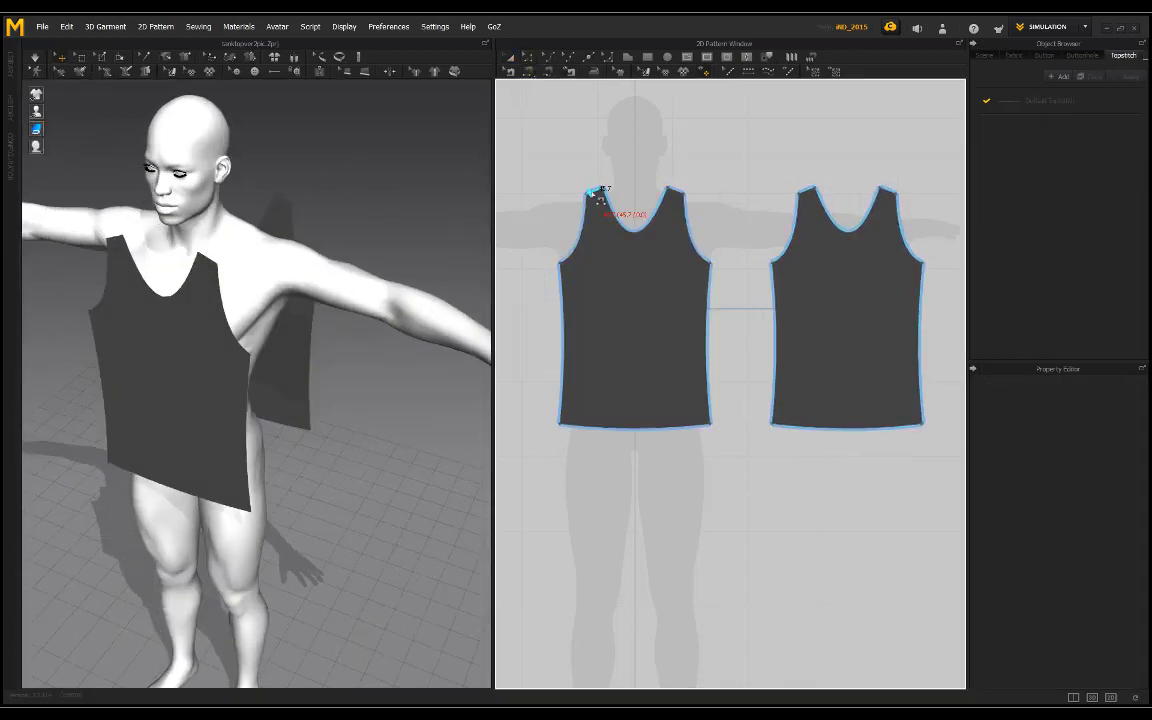
click(690, 202)
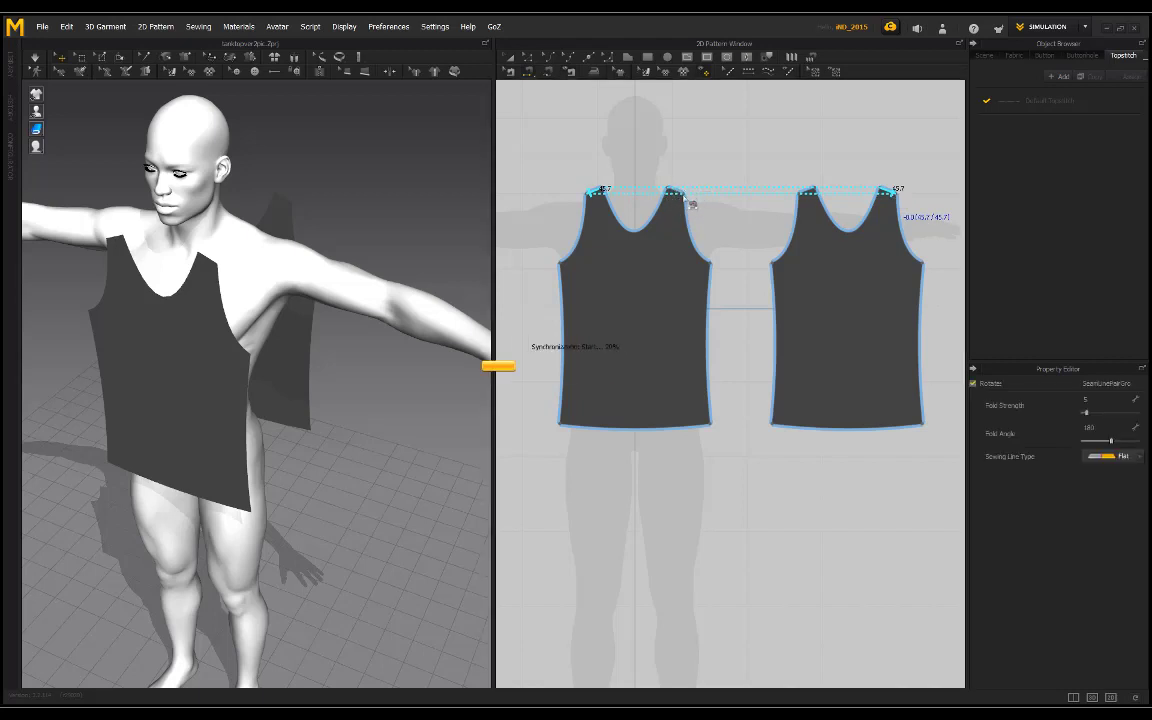
click(676, 204)
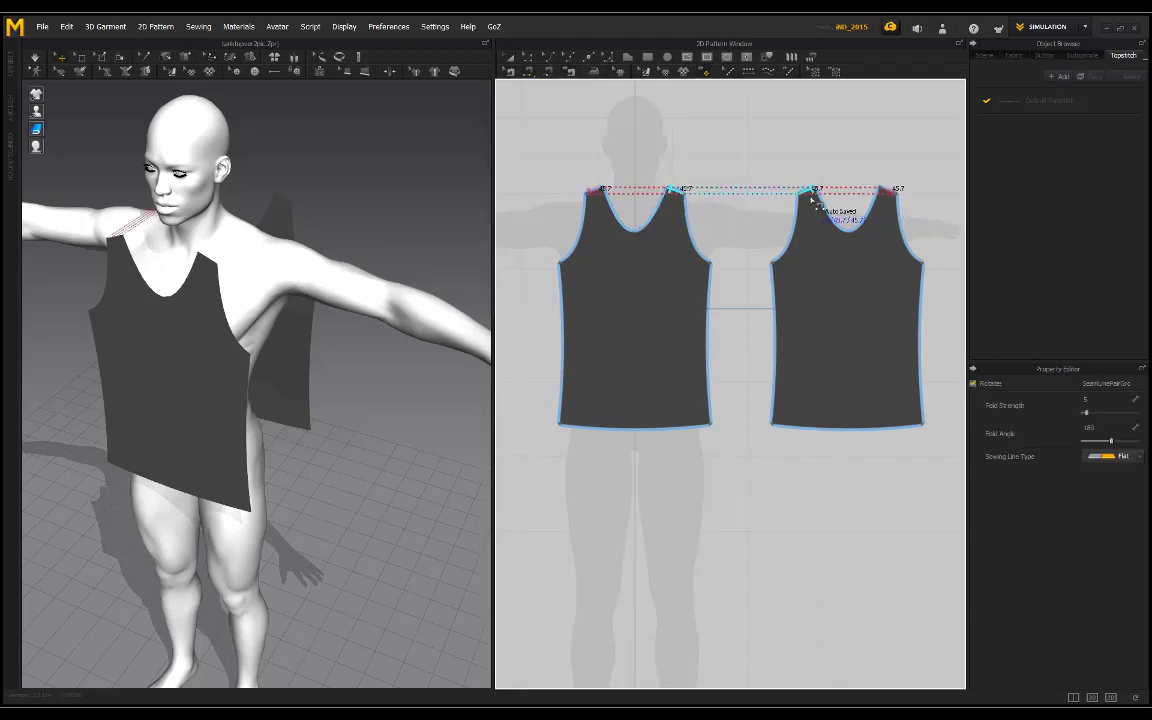
- Sew both side edges of the front piece to the matching side edges of the back piece
click(576, 295)
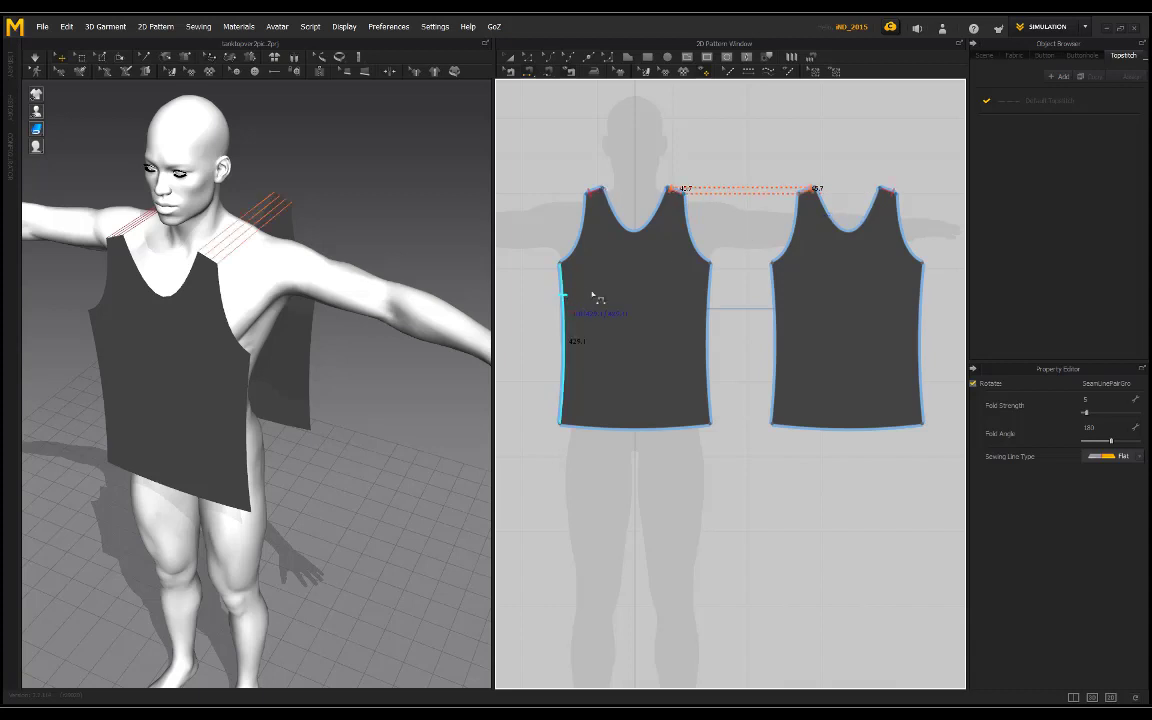
click(908, 292)
click(773, 310)
click(708, 302)
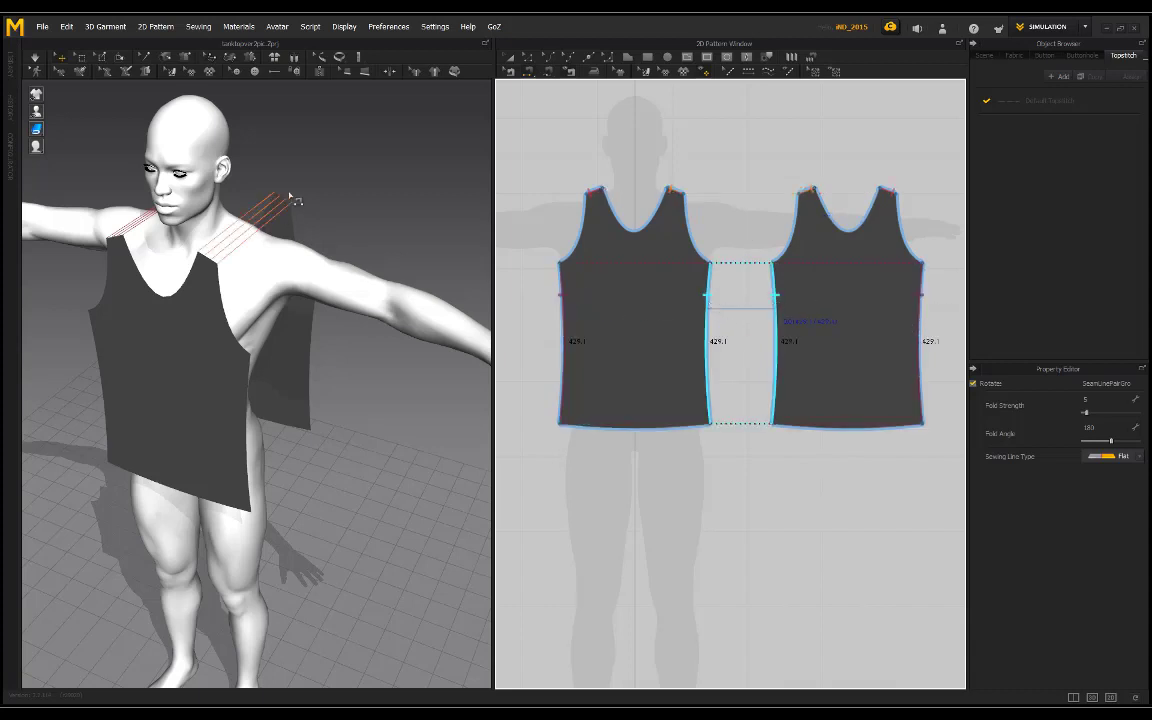
- Run the simulation to drape the sewn tank top on the avatar, stop it and check the fit
right_drag(291, 194, 324, 172)
key(space)
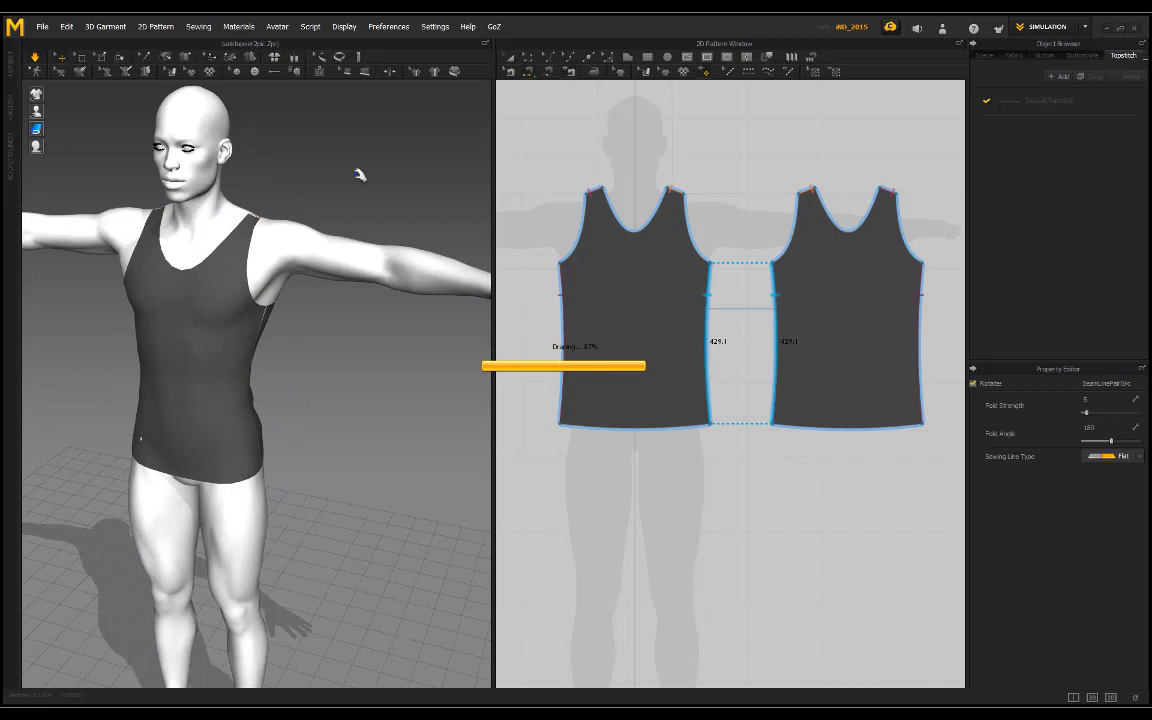
key(space)
right_drag(284, 182, 352, 192)
right_drag(361, 346, 306, 347)
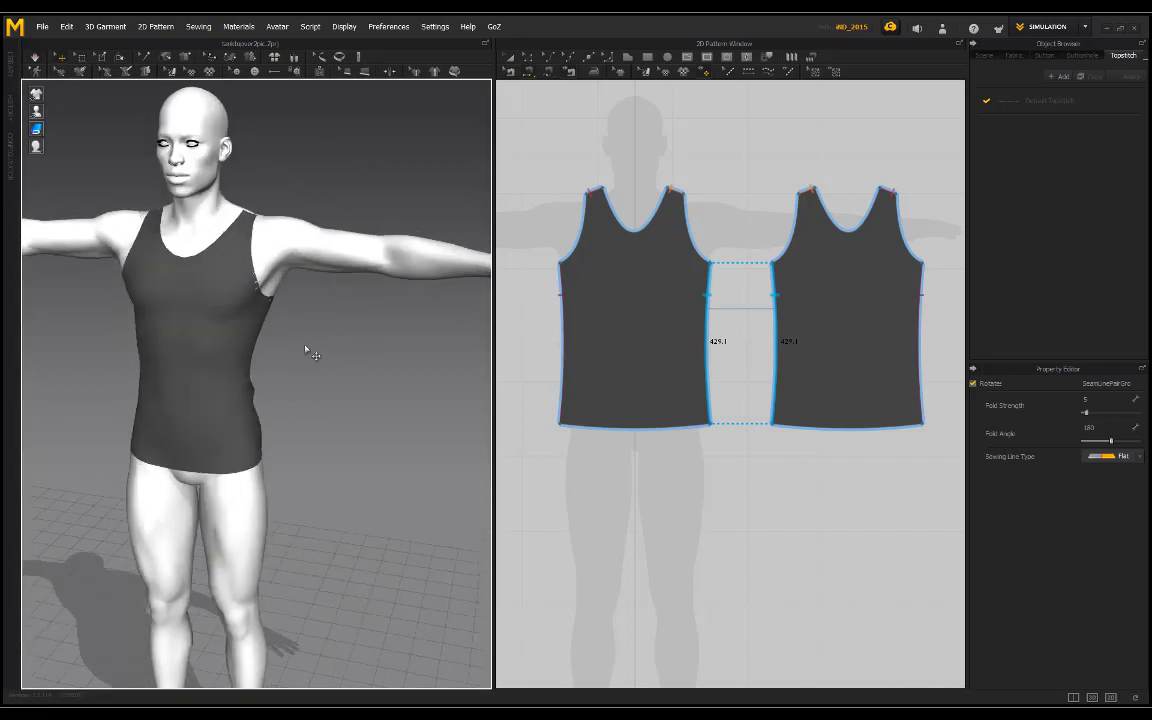
- Select the tank top's Default Fabric and examine its material and physical property settings
click(984, 57)
click(1014, 56)
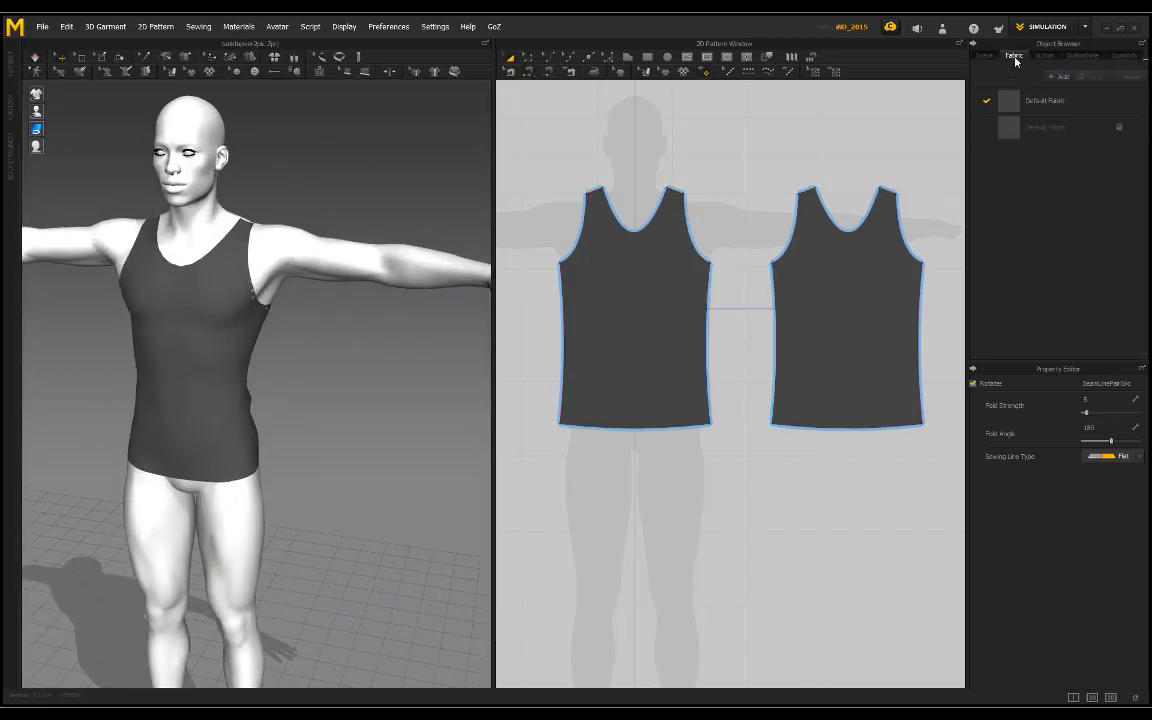
click(1052, 104)
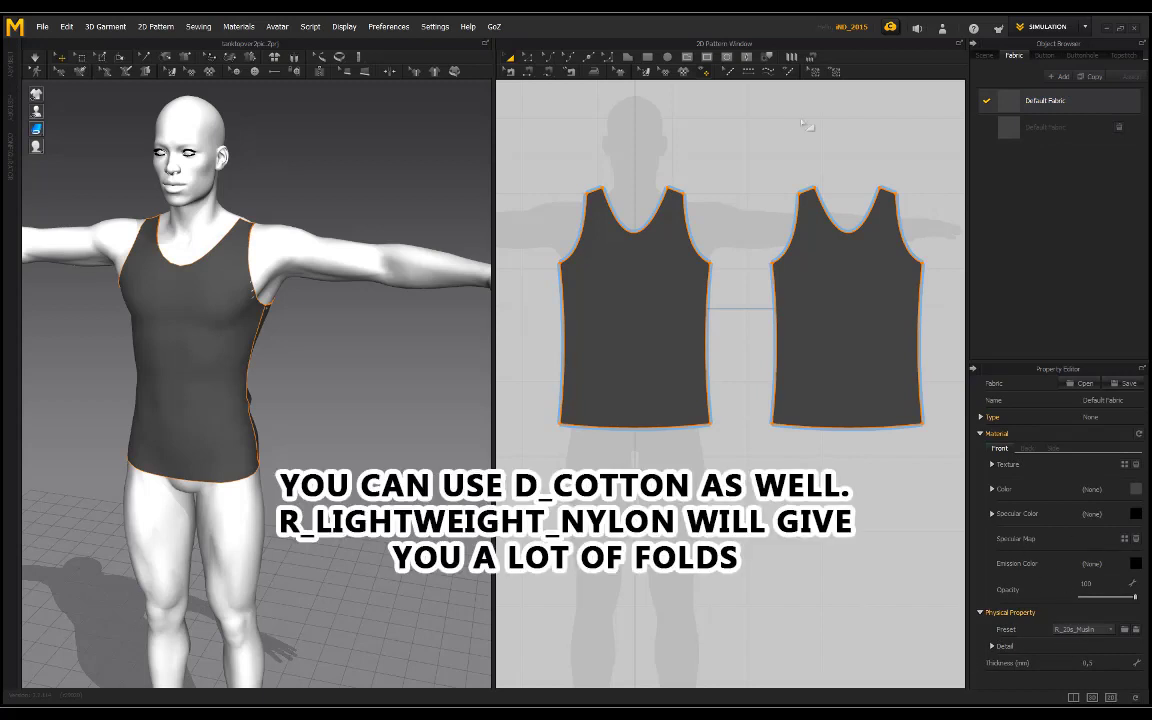
right_drag(288, 234, 348, 198)
scroll(375, 300, up, 3)
right_drag(414, 390, 365, 375)
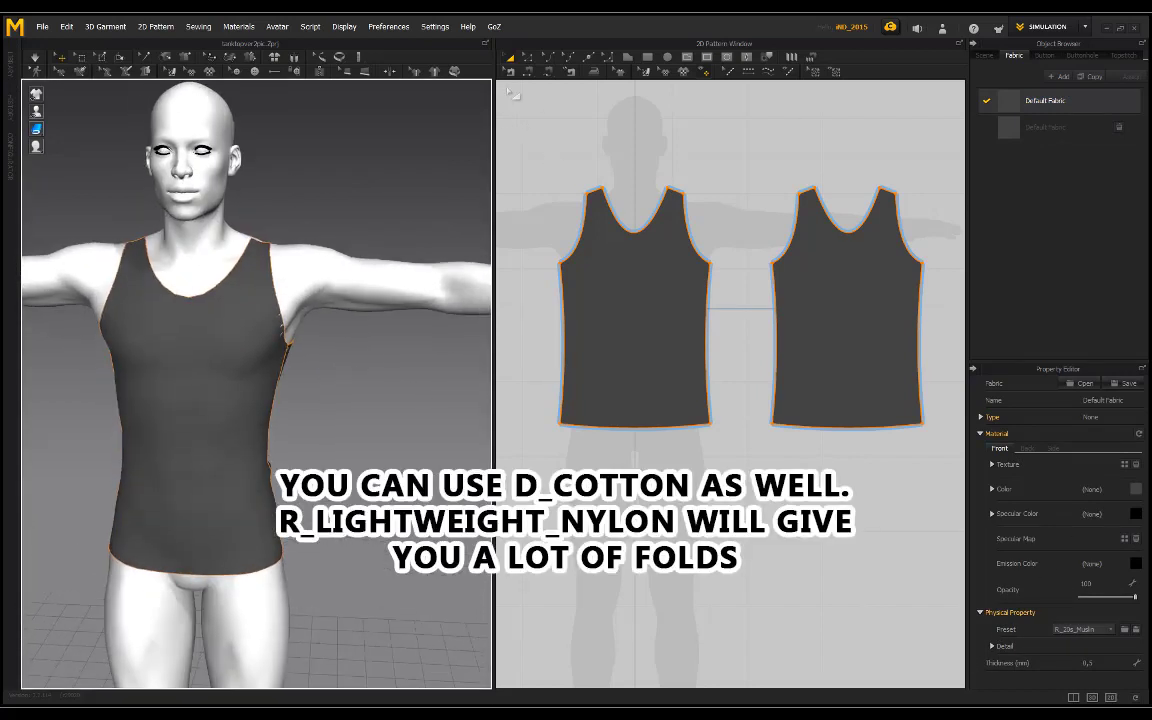
- Remove the linked editing between the front and back tank top pieces
click(528, 62)
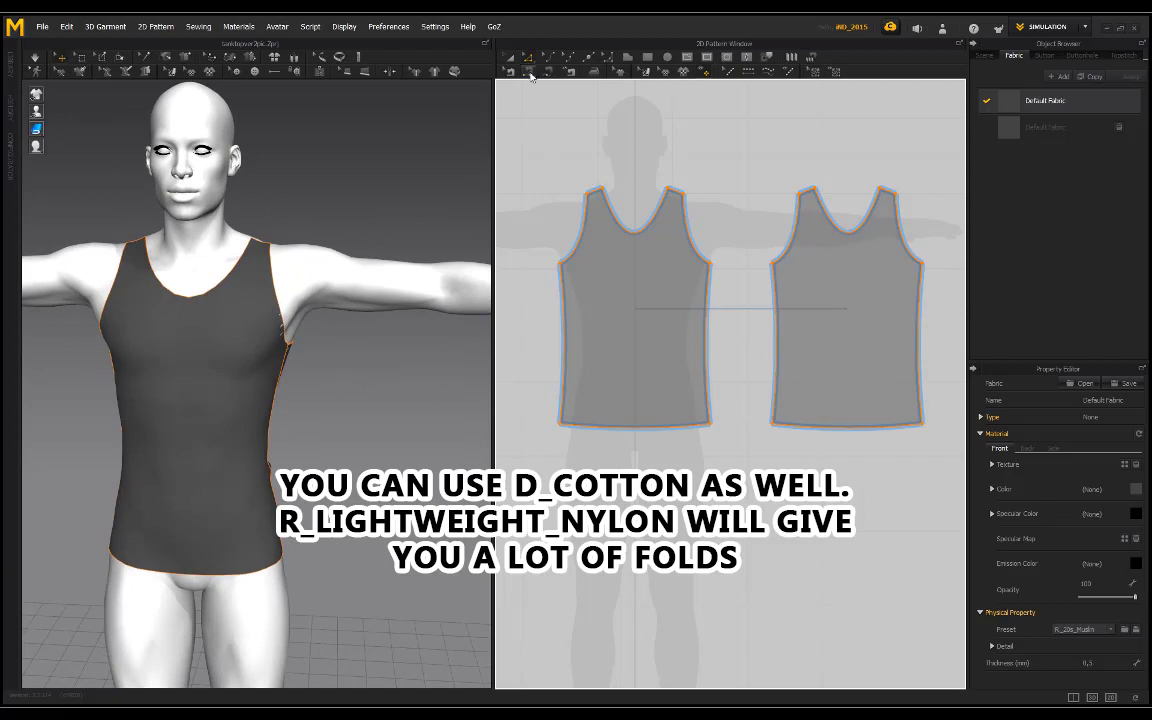
click(586, 235)
click(702, 153)
click(511, 58)
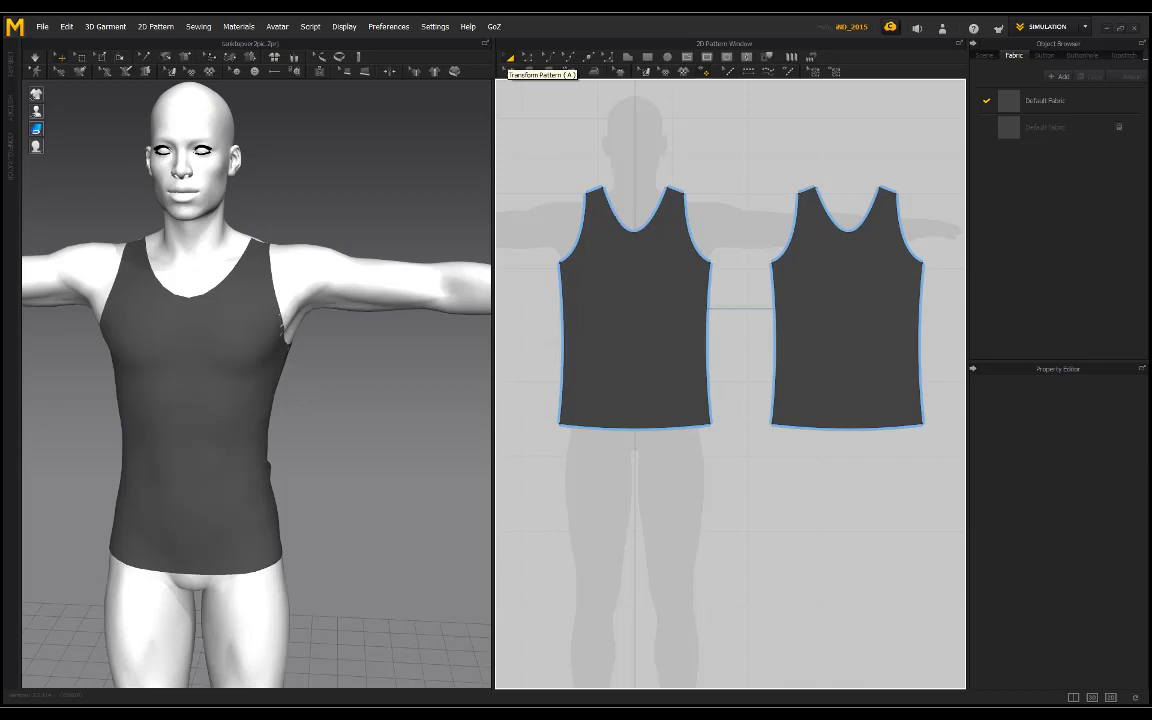
click(660, 290)
shift+click(817, 299)
right_click(819, 299)
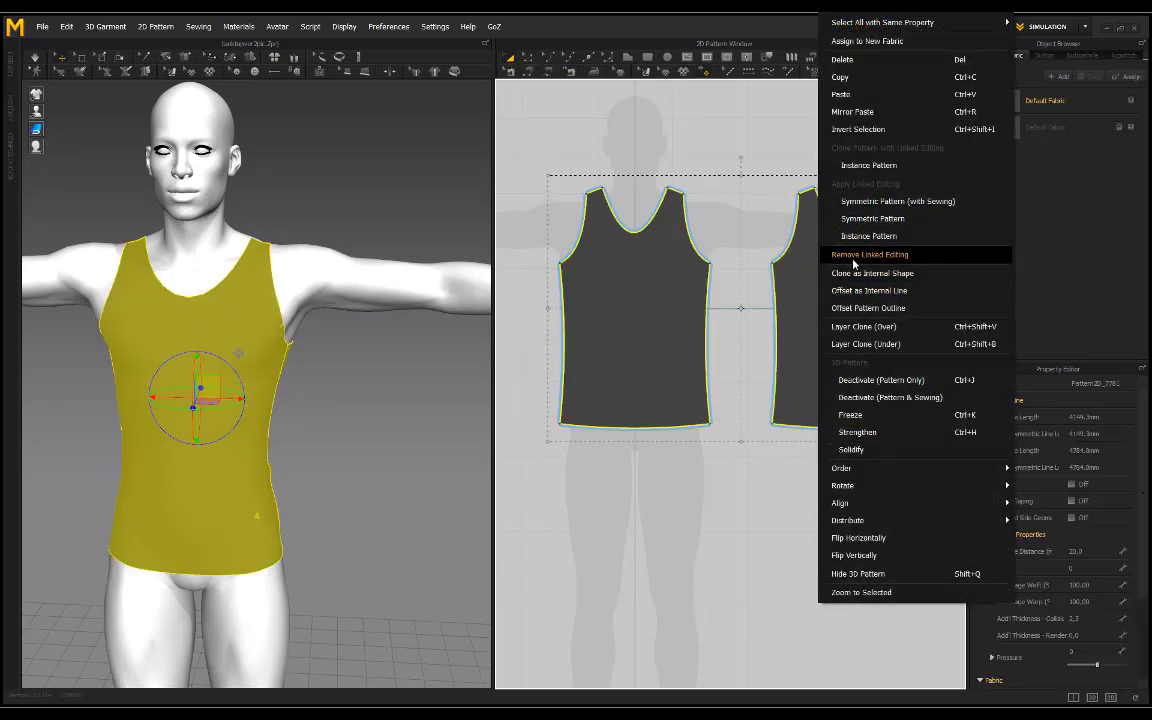
click(853, 256)
click(700, 130)
- Raise the back piece's neckline into a shallower curve about 204.5 mm long with Edit Curvature, and simulate the garment
click(528, 57)
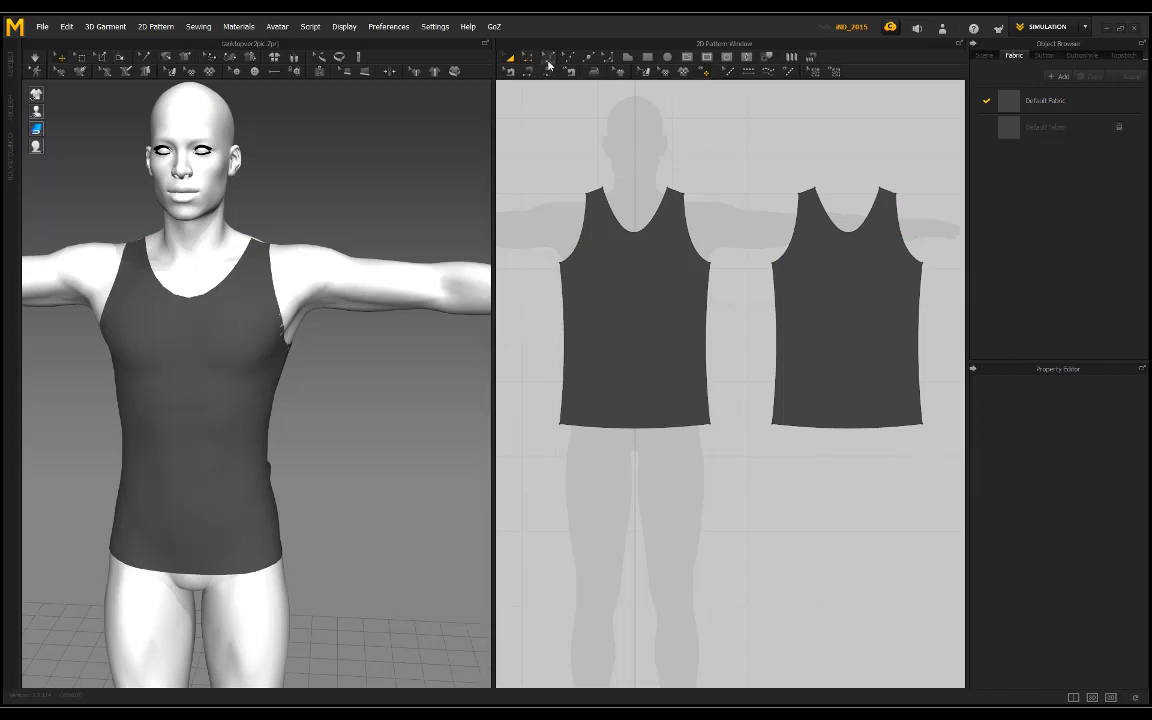
click(847, 222)
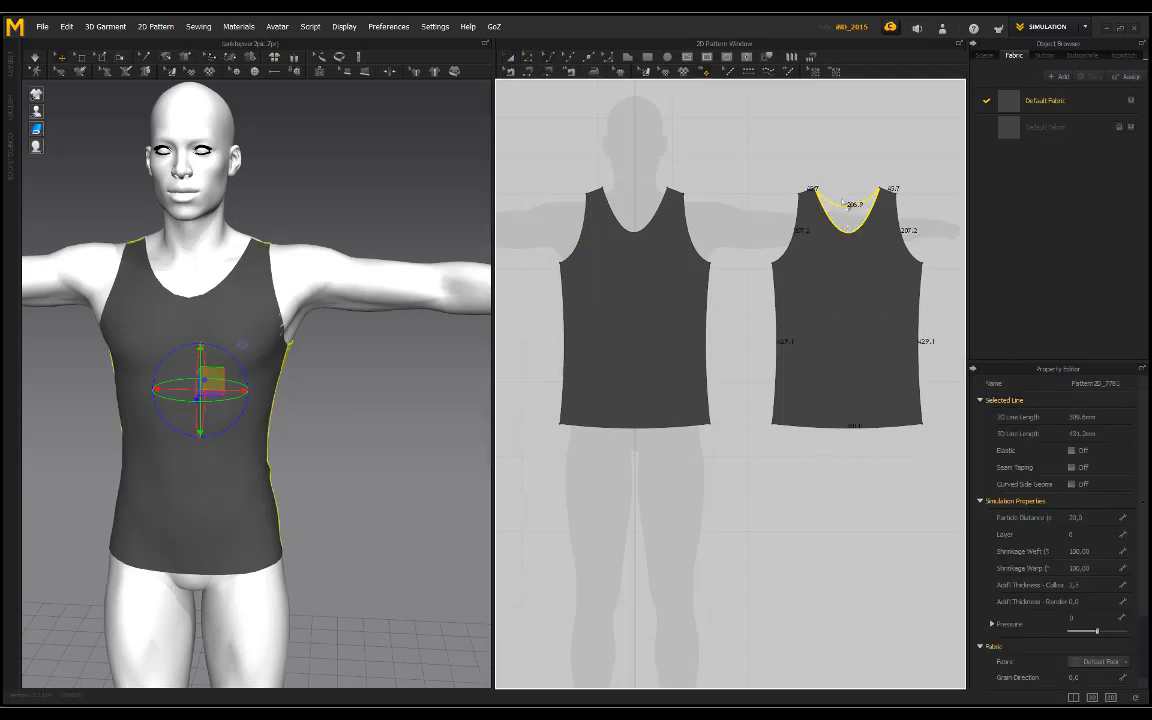
right_drag(343, 186, 267, 195)
key(space)
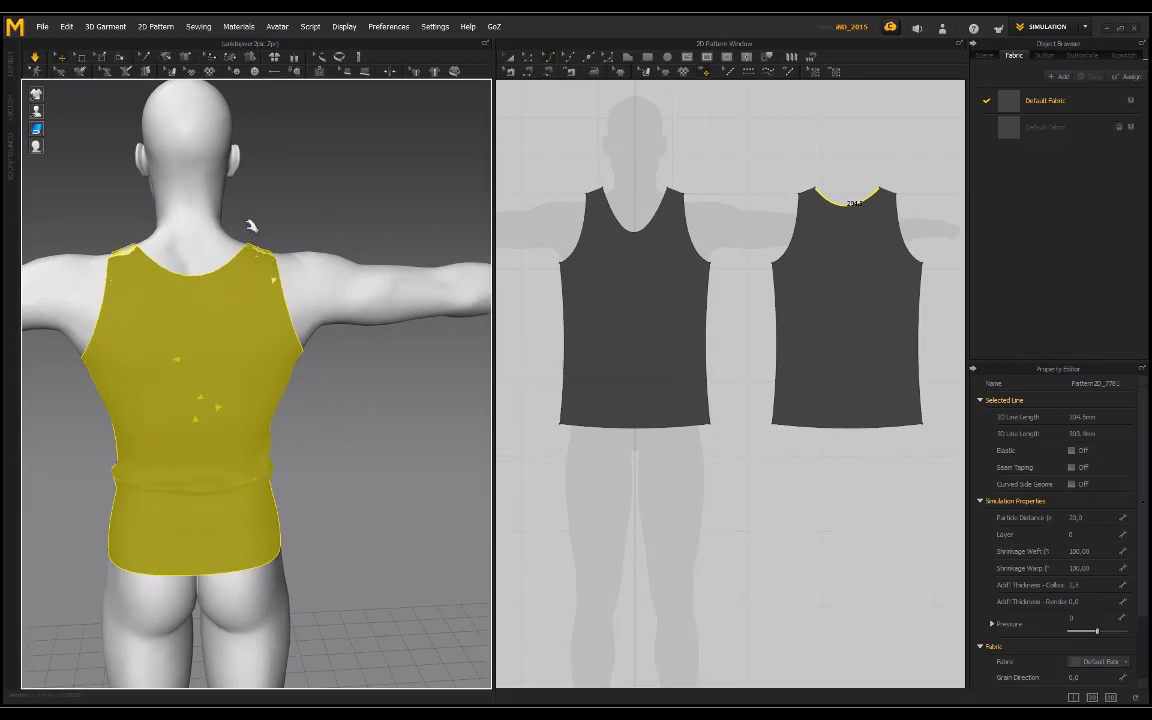
click(77, 193)
right_drag(77, 193, 290, 194)
scroll(347, 198, up, 2)
scroll(545, 163, down, 2)
- Set the particle distance of the front and back pieces to 10 mm and run the simulation
click(508, 60)
click(509, 58)
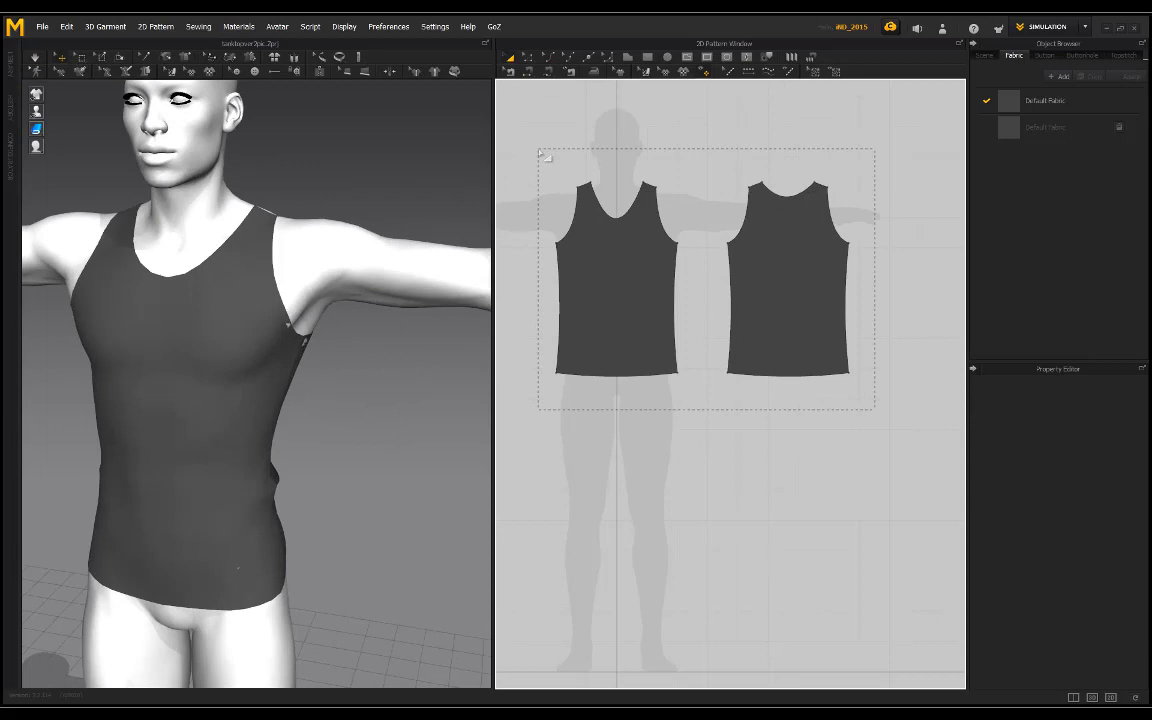
drag(541, 153, 540, 152)
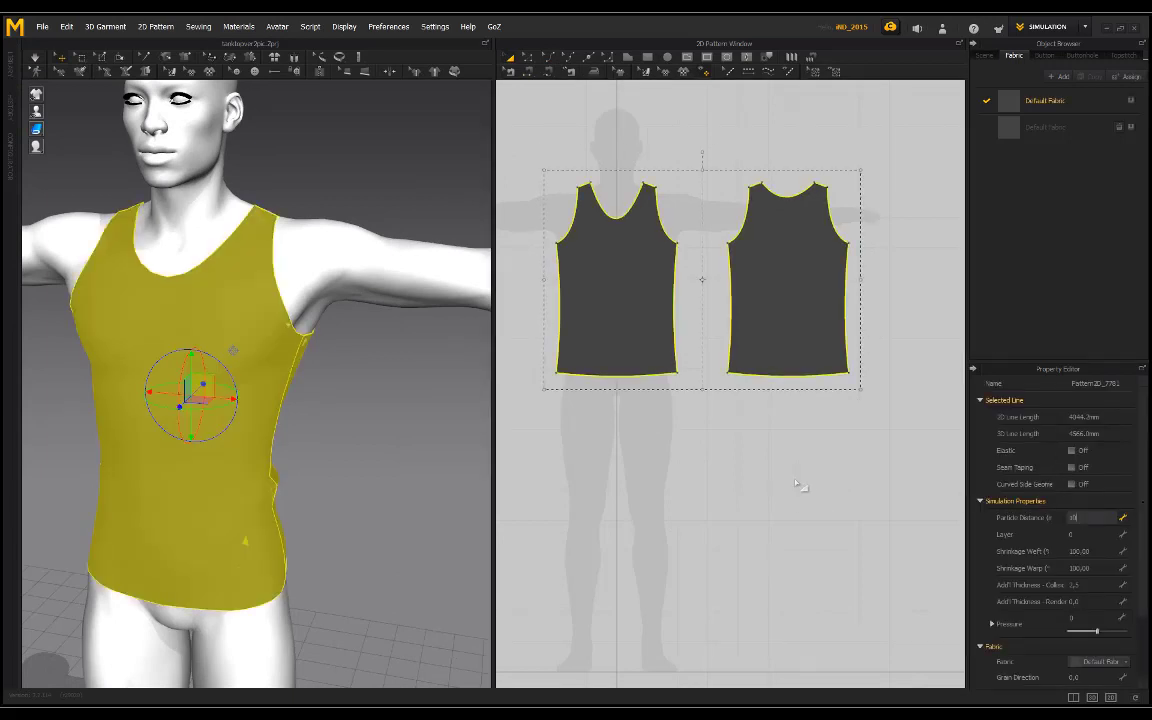
text(10)
key(Return)
key(space)
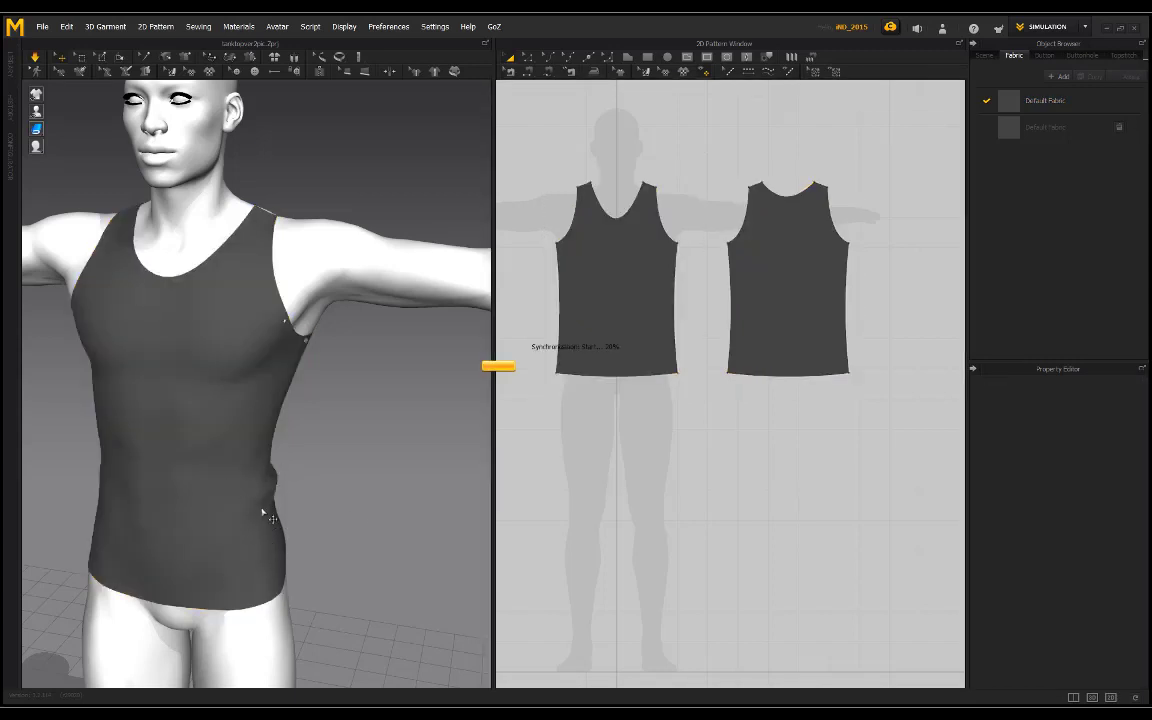
right_drag(225, 435, 285, 378)
- Offset the neckline and armhole edges of both pieces as extended internal lines, and Cut & Sew along them to separate trim strips
click(529, 60)
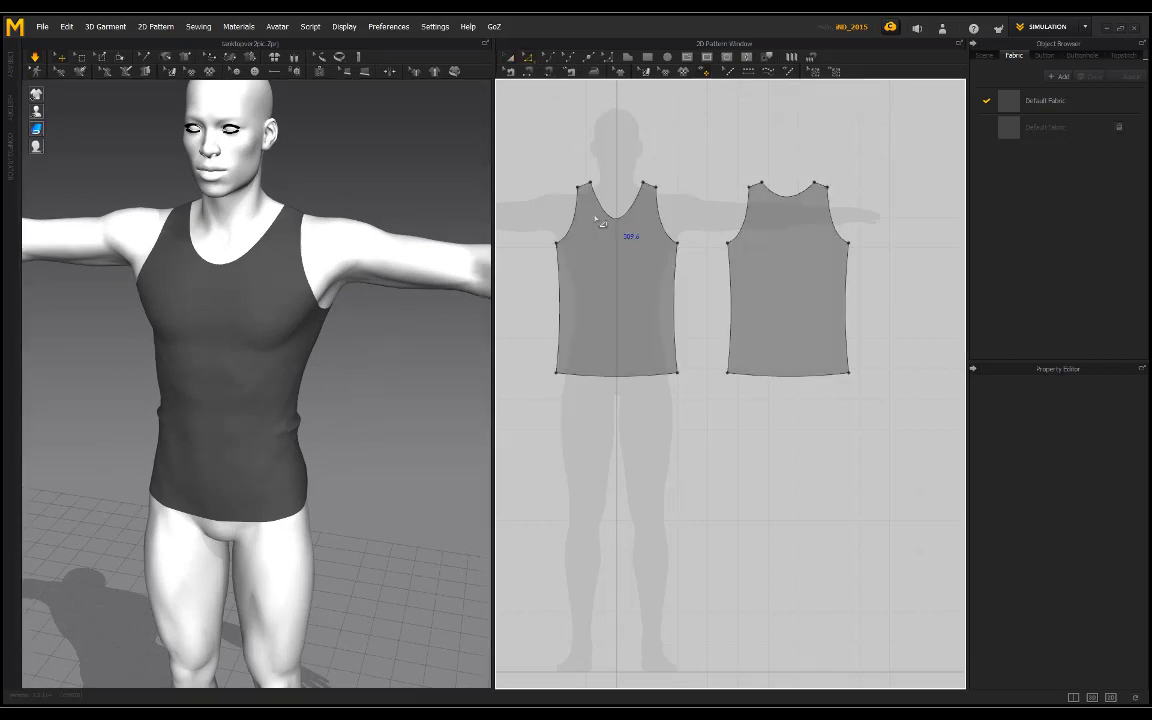
click(566, 226)
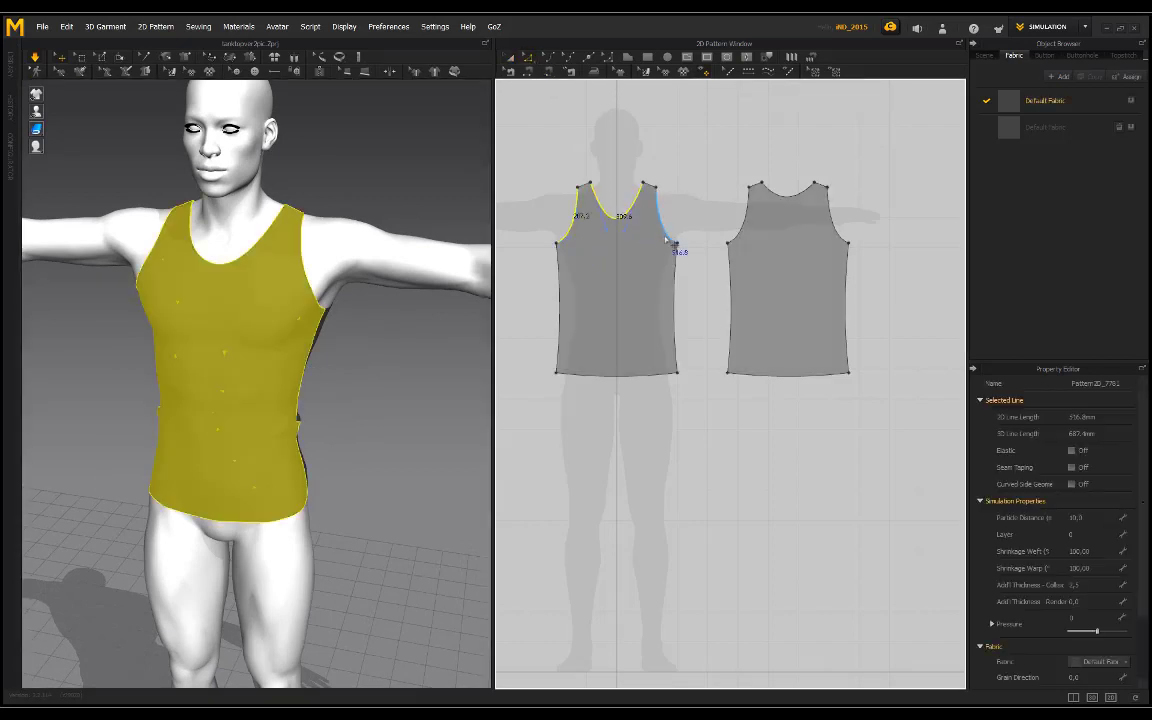
shift+click(740, 233)
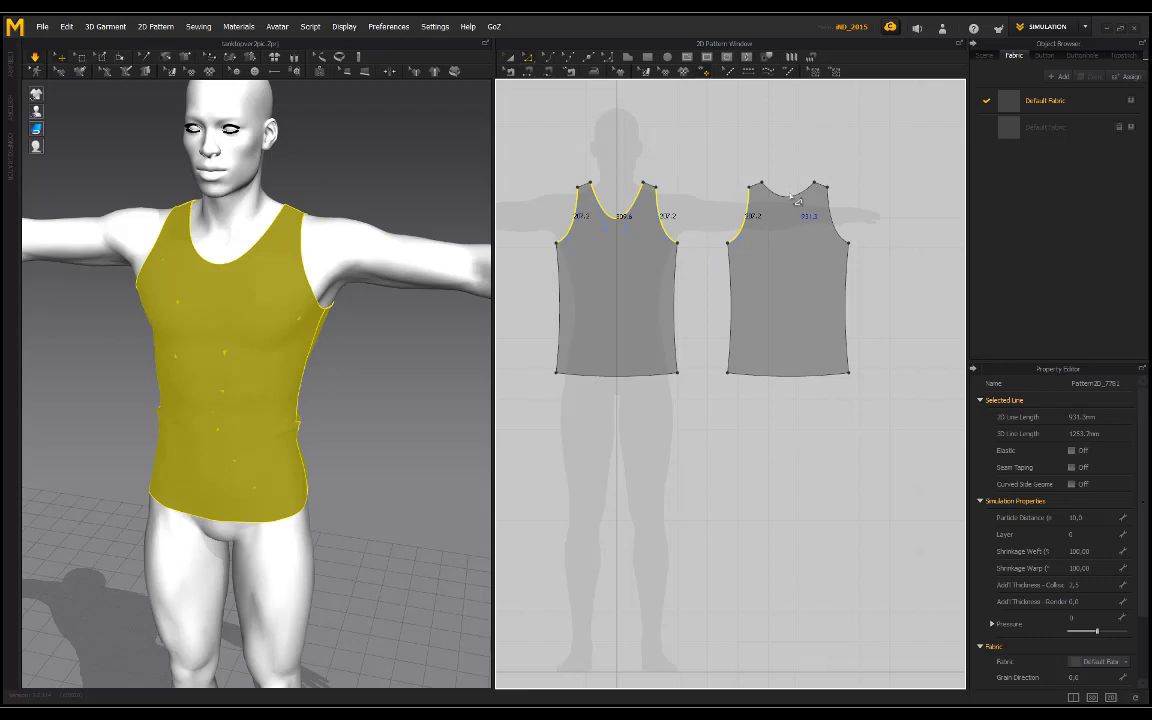
shift+click(795, 196)
shift+click(835, 222)
right_click(835, 222)
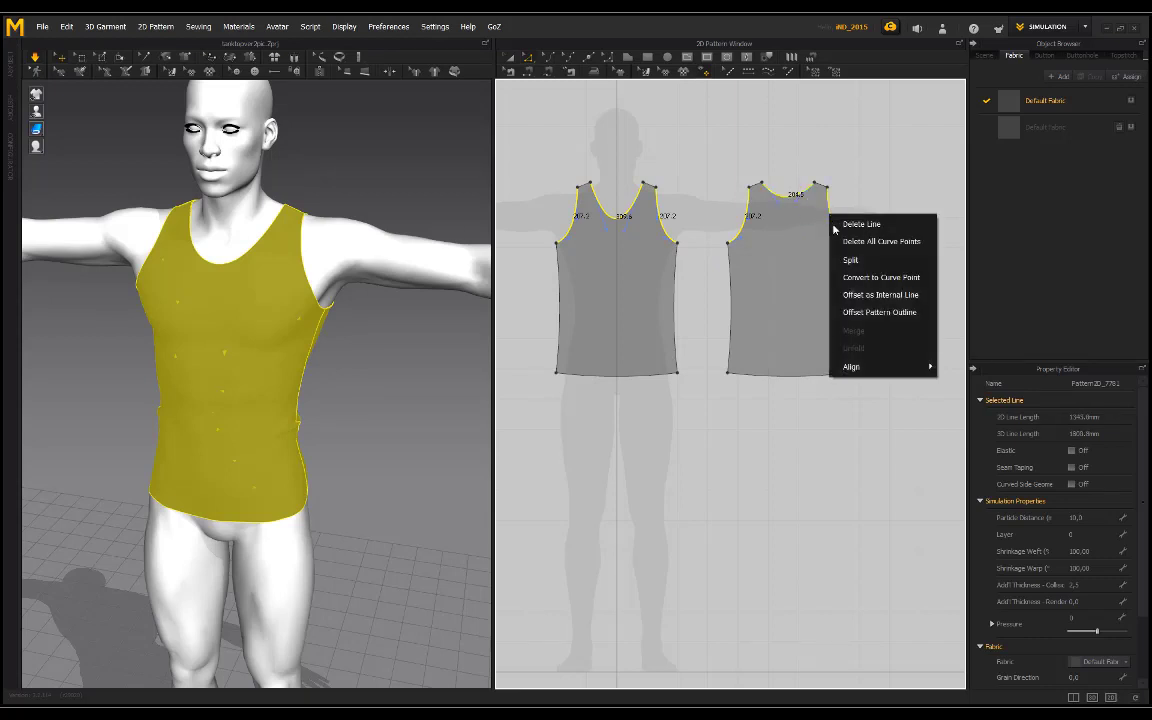
click(870, 293)
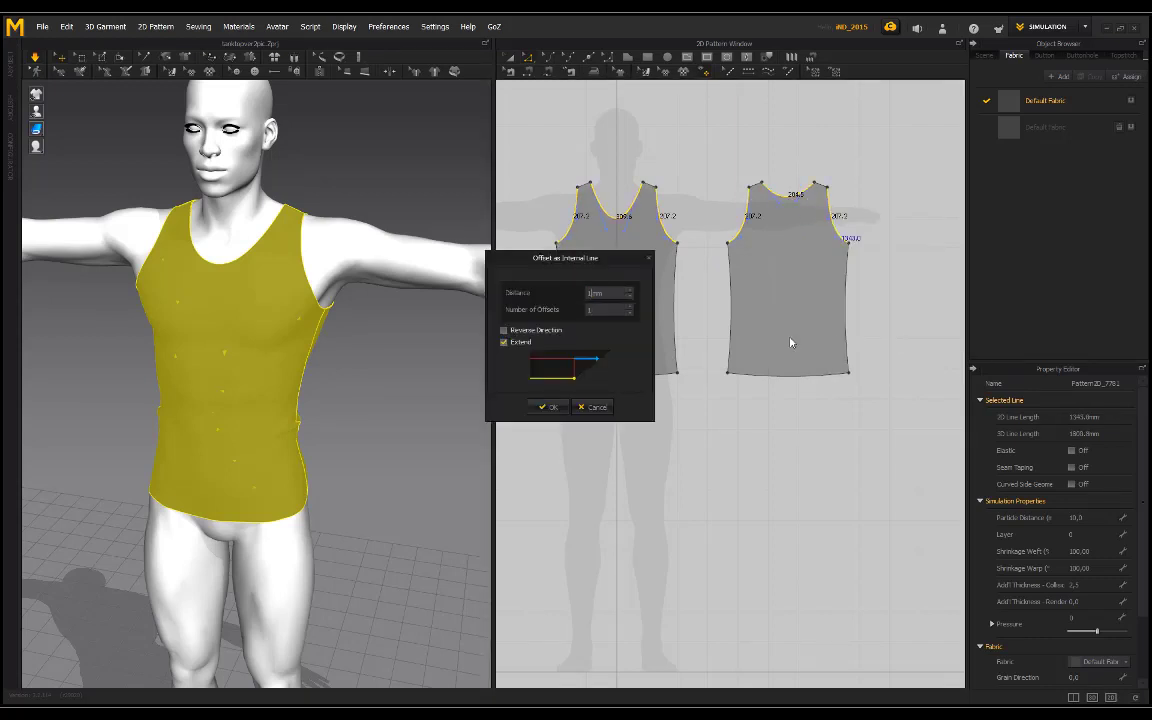
click(548, 406)
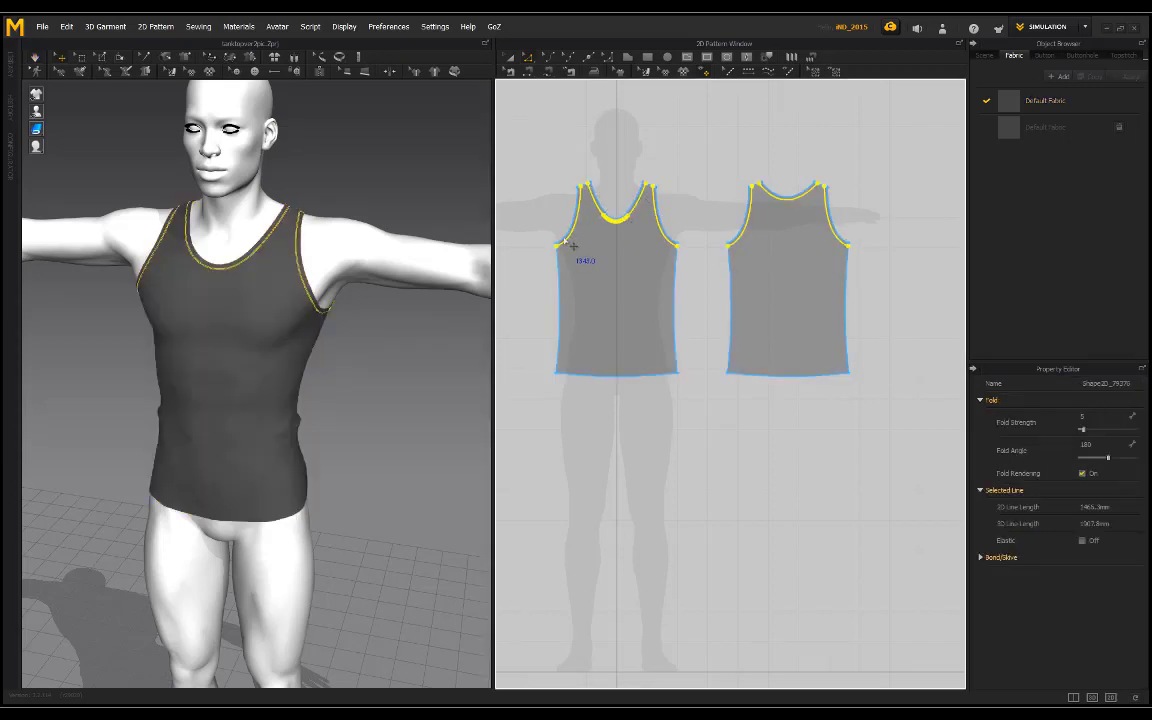
right_click(567, 247)
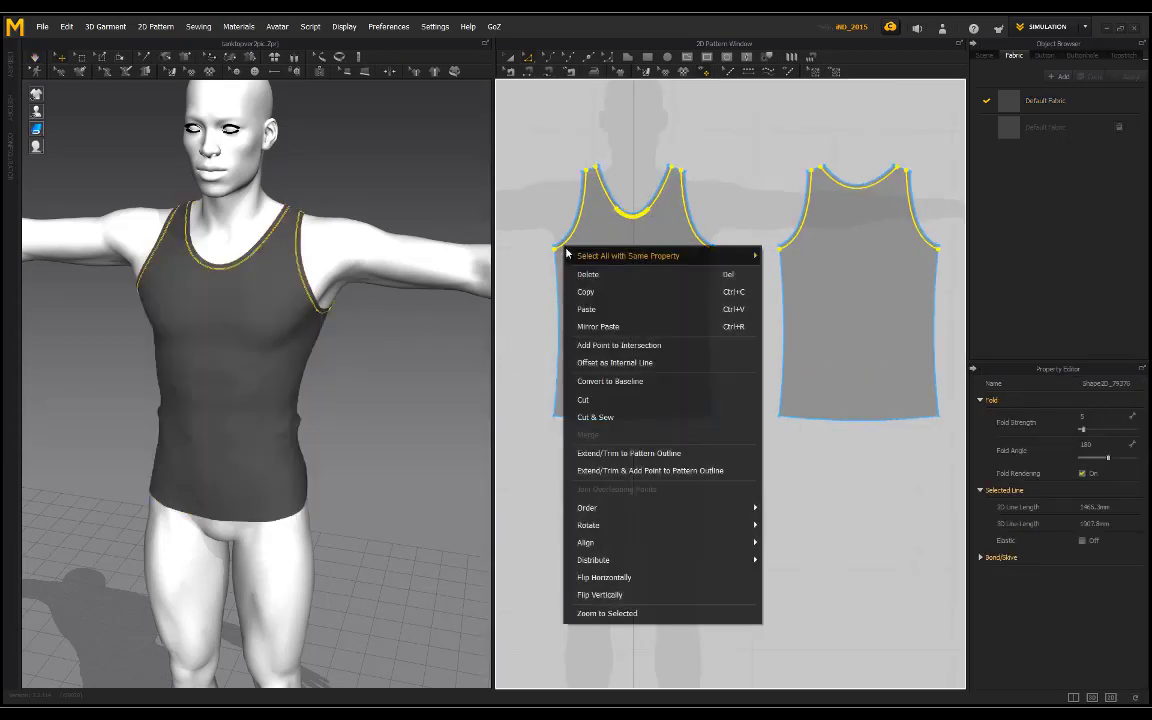
click(602, 418)
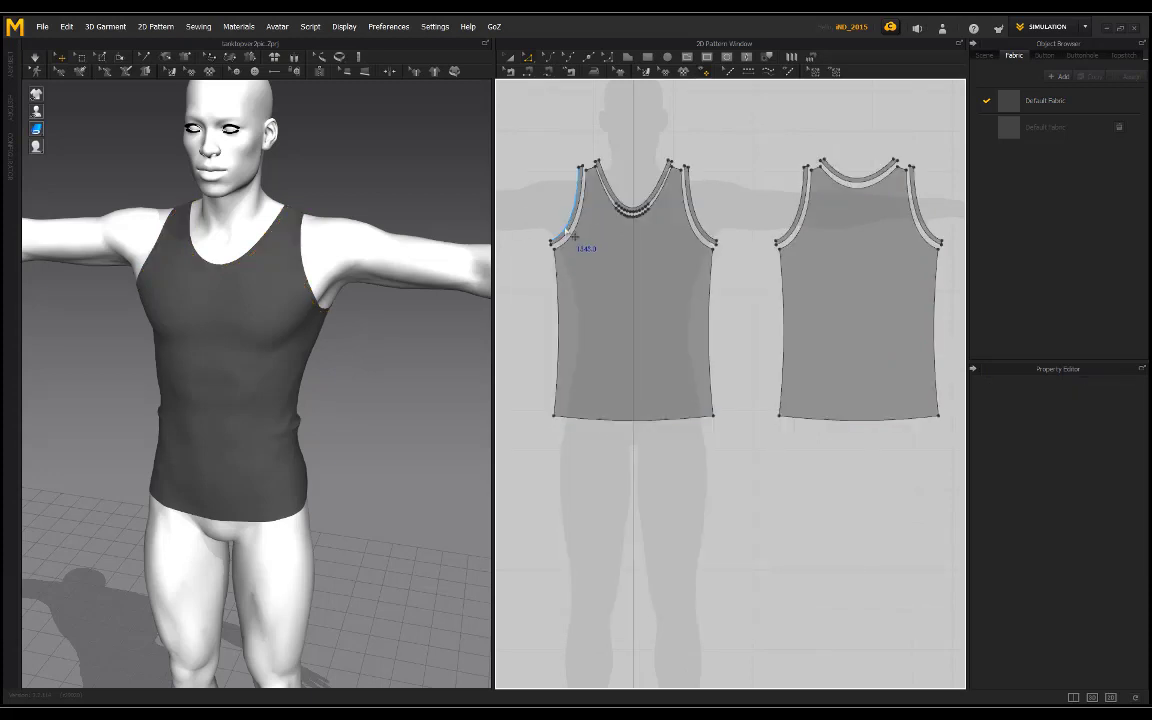
- Duplicate the Default Fabric and set the copy's color to dark red
click(1020, 112)
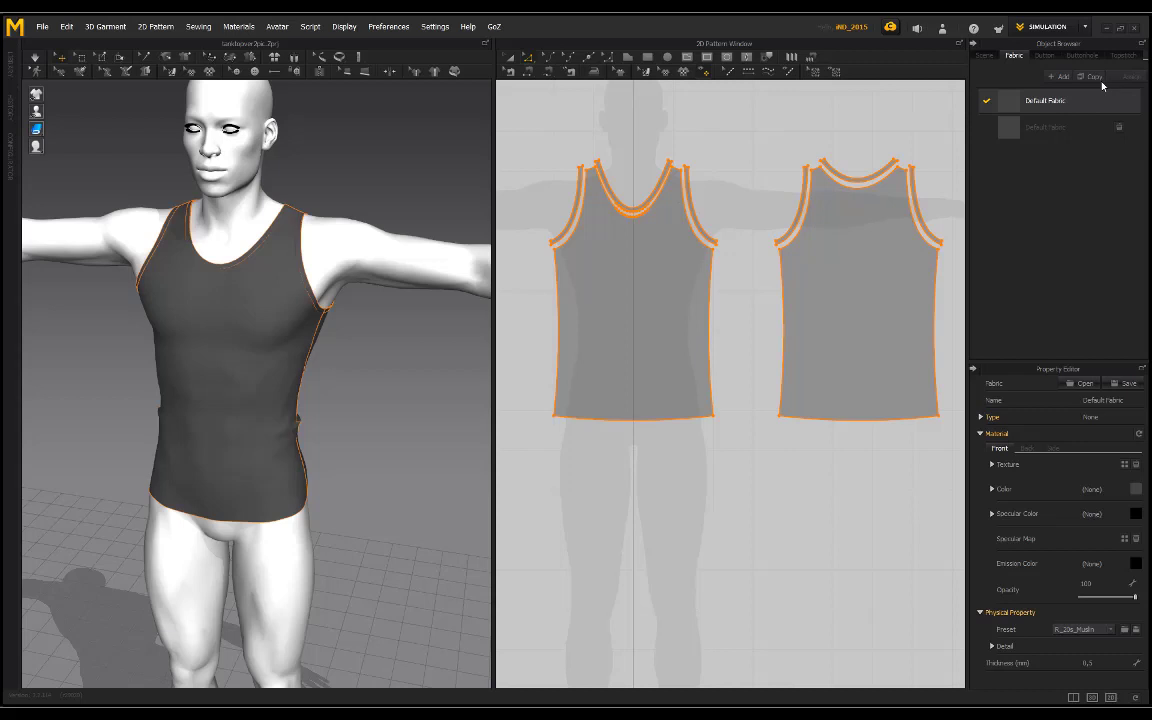
click(1090, 76)
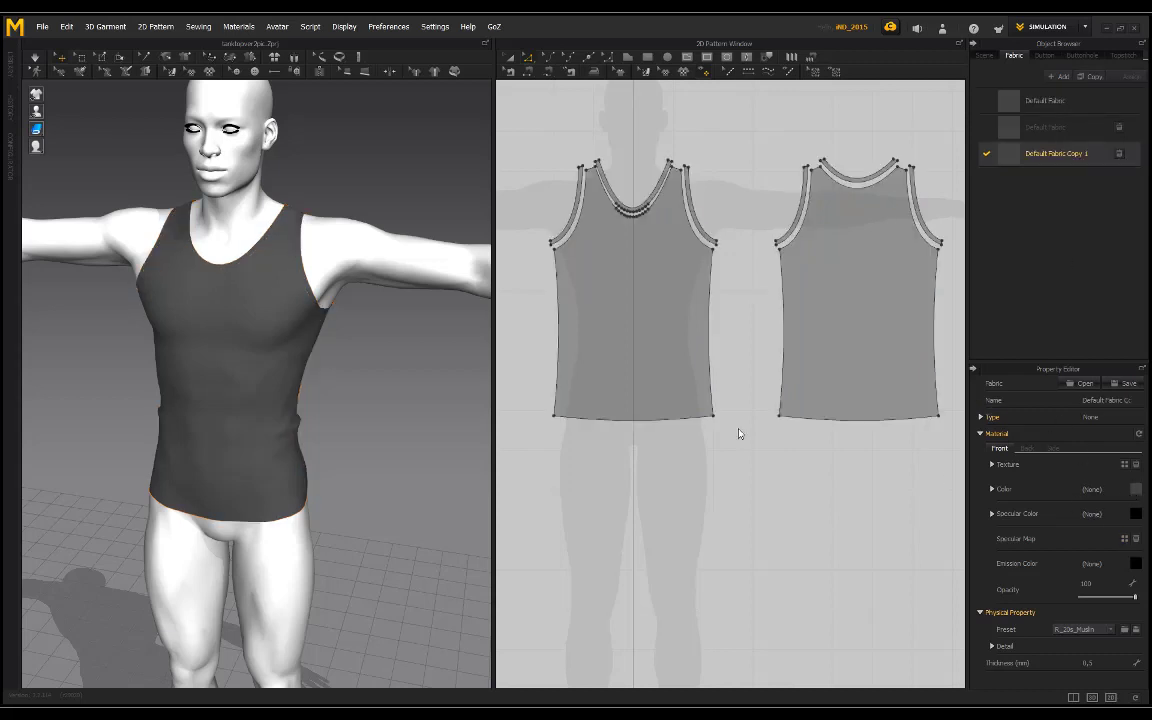
click(1136, 489)
click(583, 241)
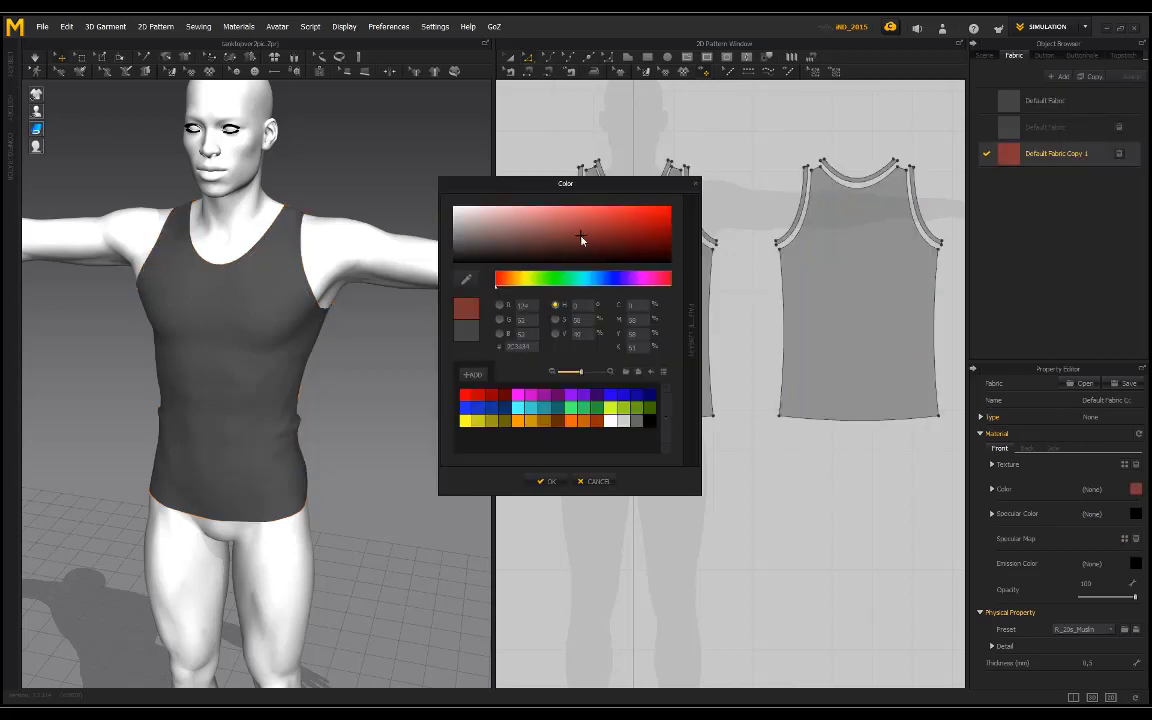
click(545, 481)
- Assign Default Fabric Copy 1 to all six neckline and armhole trim strips on the front and back pieces
click(511, 60)
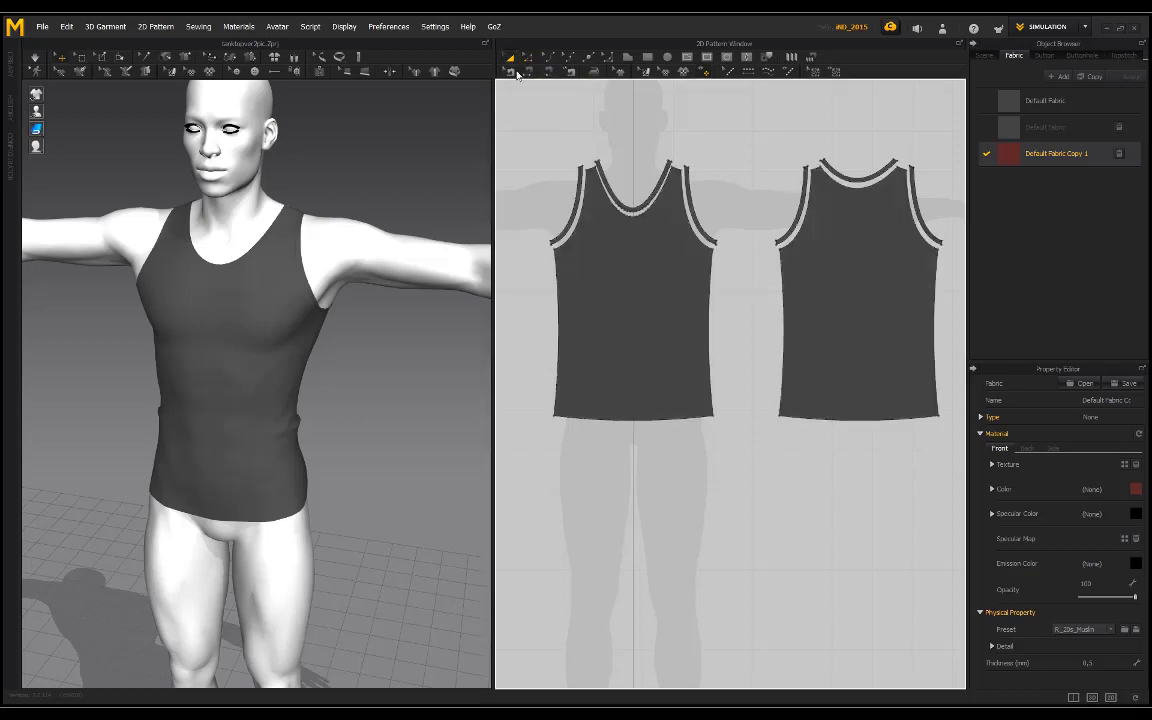
click(564, 224)
shift+click(623, 204)
shift+click(700, 206)
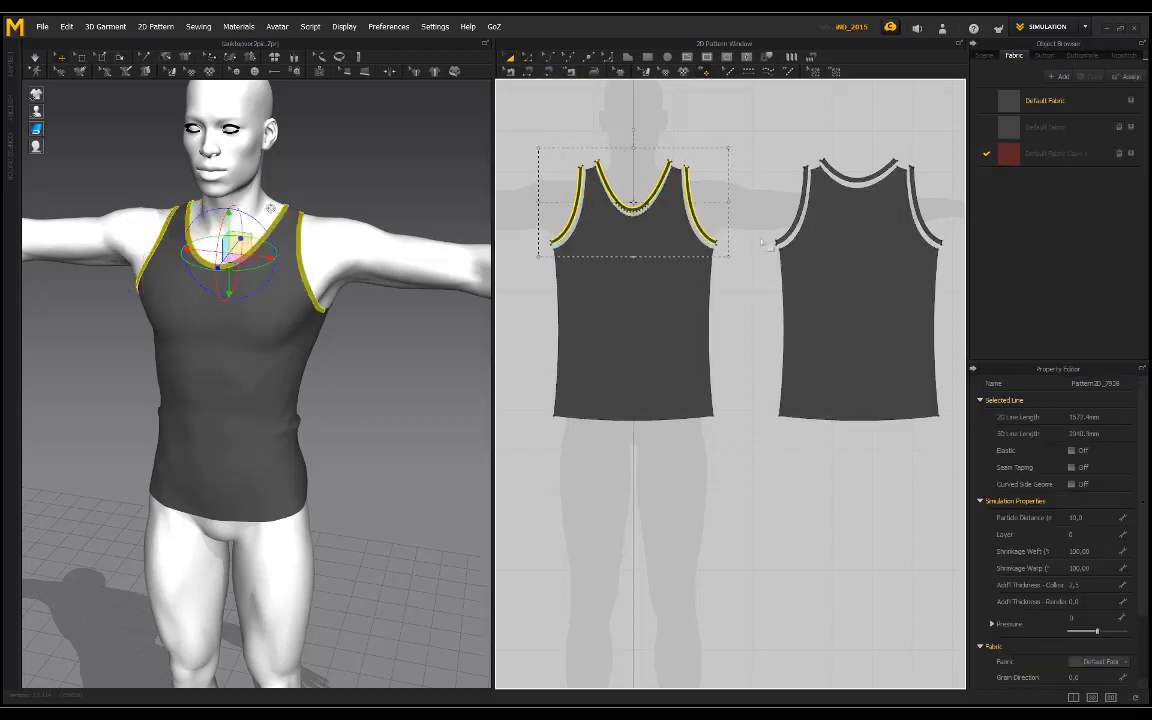
shift+click(792, 205)
shift+click(860, 175)
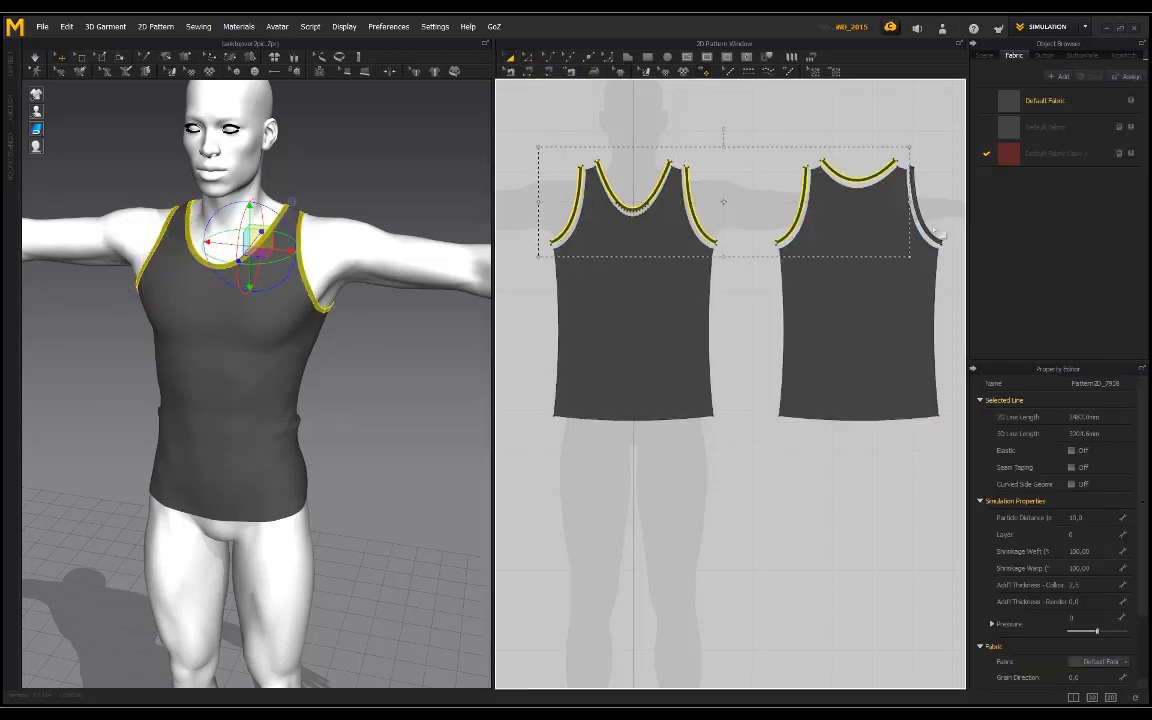
shift+click(926, 210)
click(1120, 664)
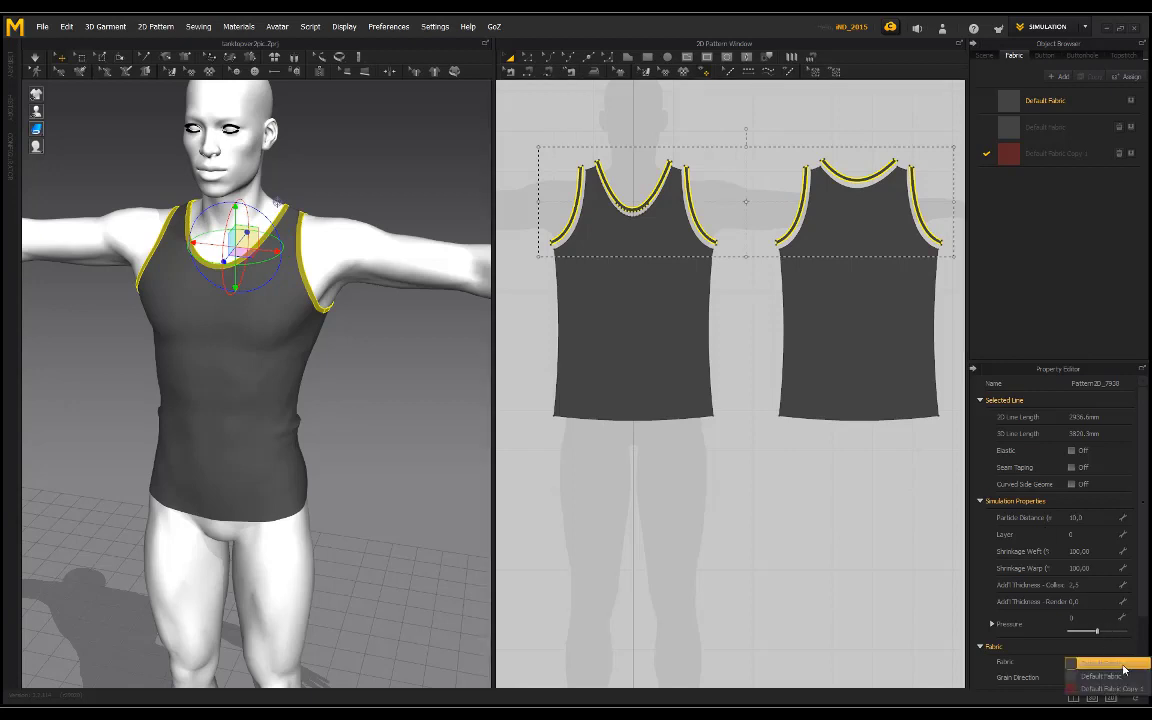
click(998, 624)
click(638, 469)
- Run the simulation on the tank top with its red trim strips, pausing and restarting it once
right_drag(290, 391, 278, 357)
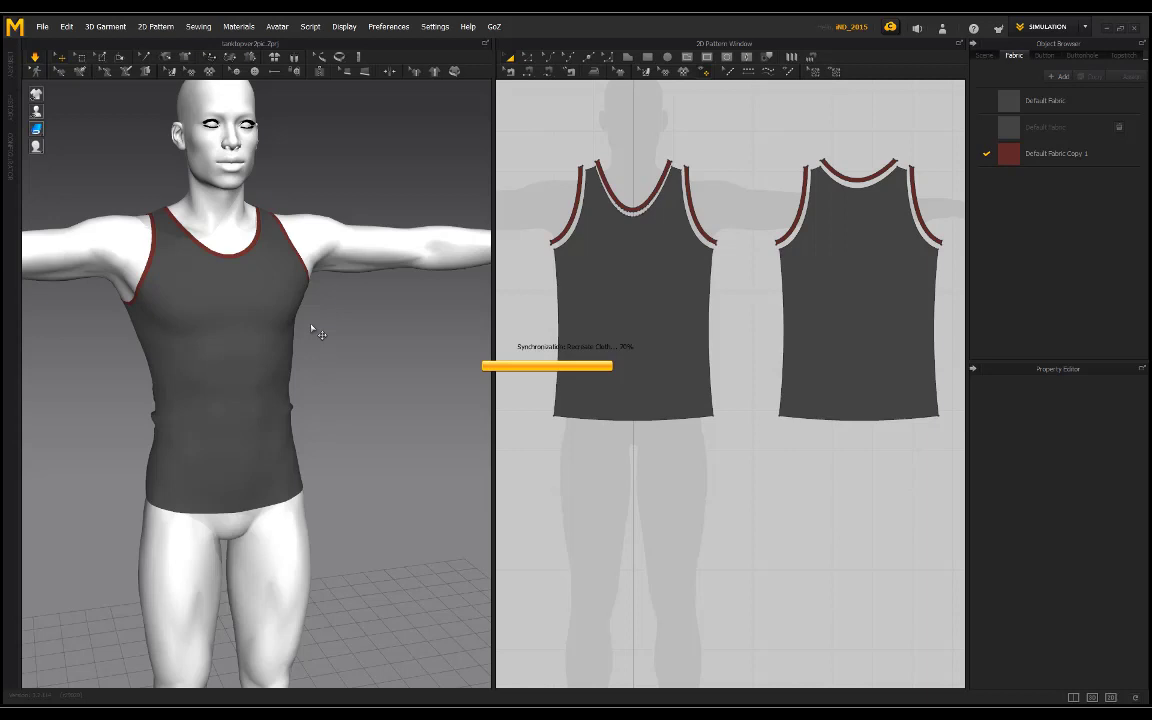
right_drag(363, 355, 215, 350)
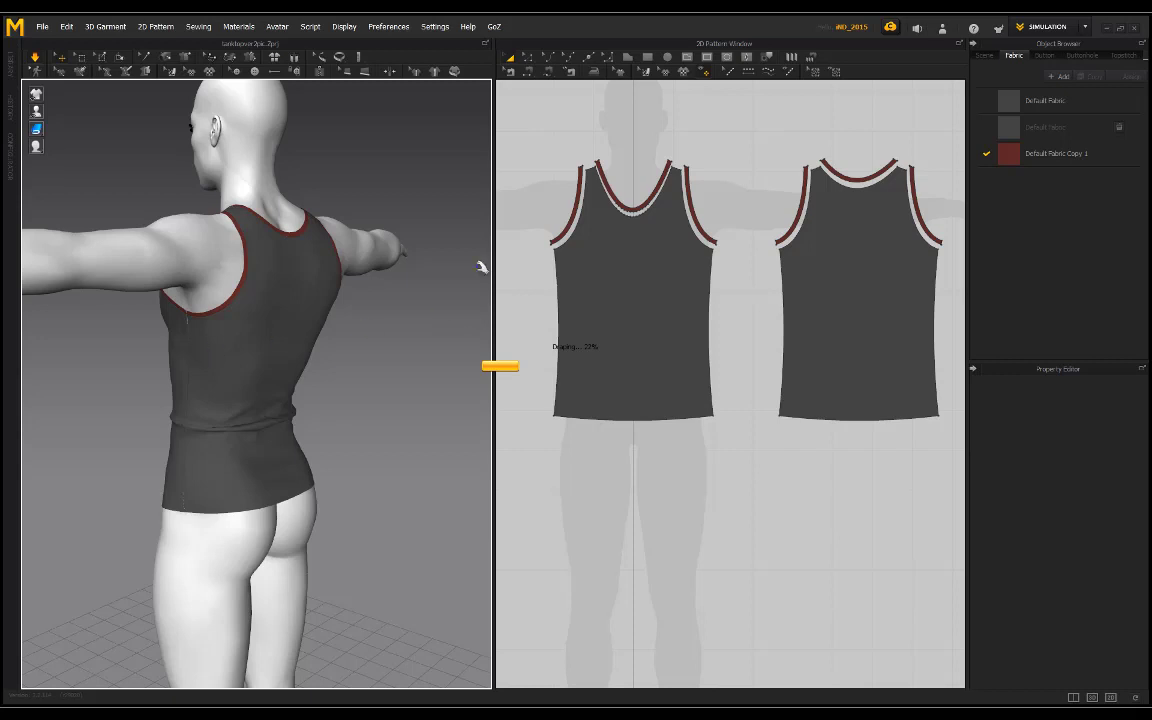
key(space)
key(space)
- Examine the drape of the body and the red trim around the neckline and armholes from several angles
right_drag(149, 389, 315, 271)
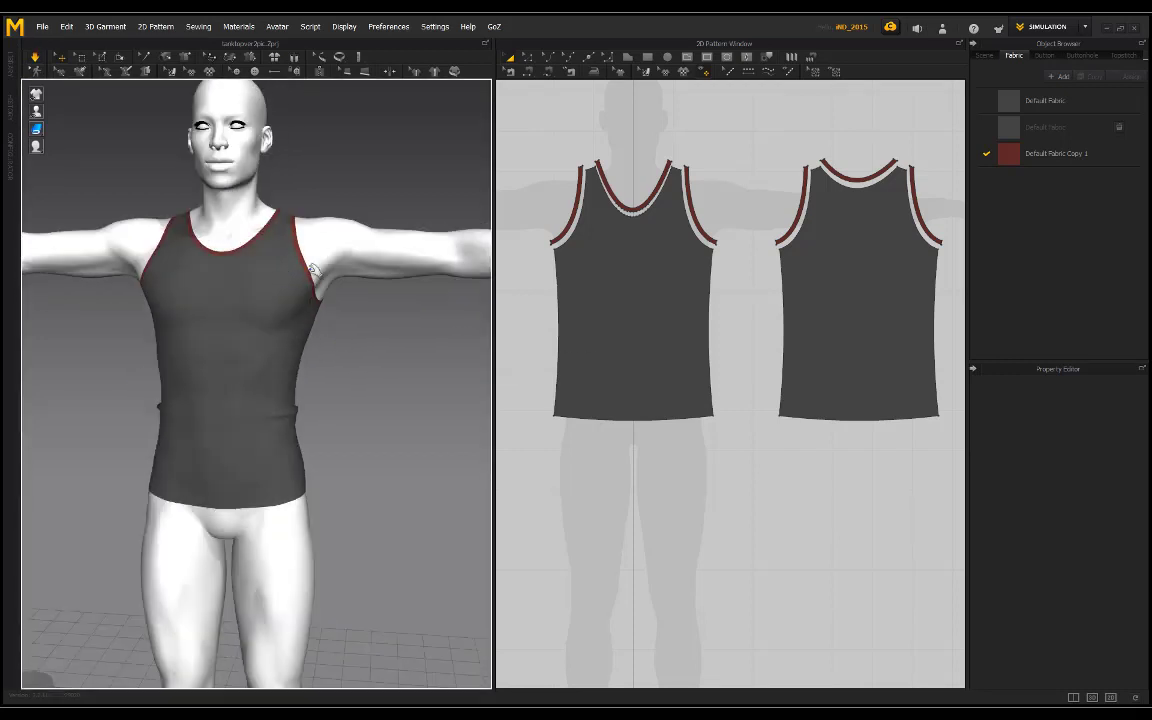
right_drag(200, 262, 235, 272)
scroll(249, 324, up, 3)
middle_drag(215, 372, 306, 396)
right_drag(253, 380, 306, 386)
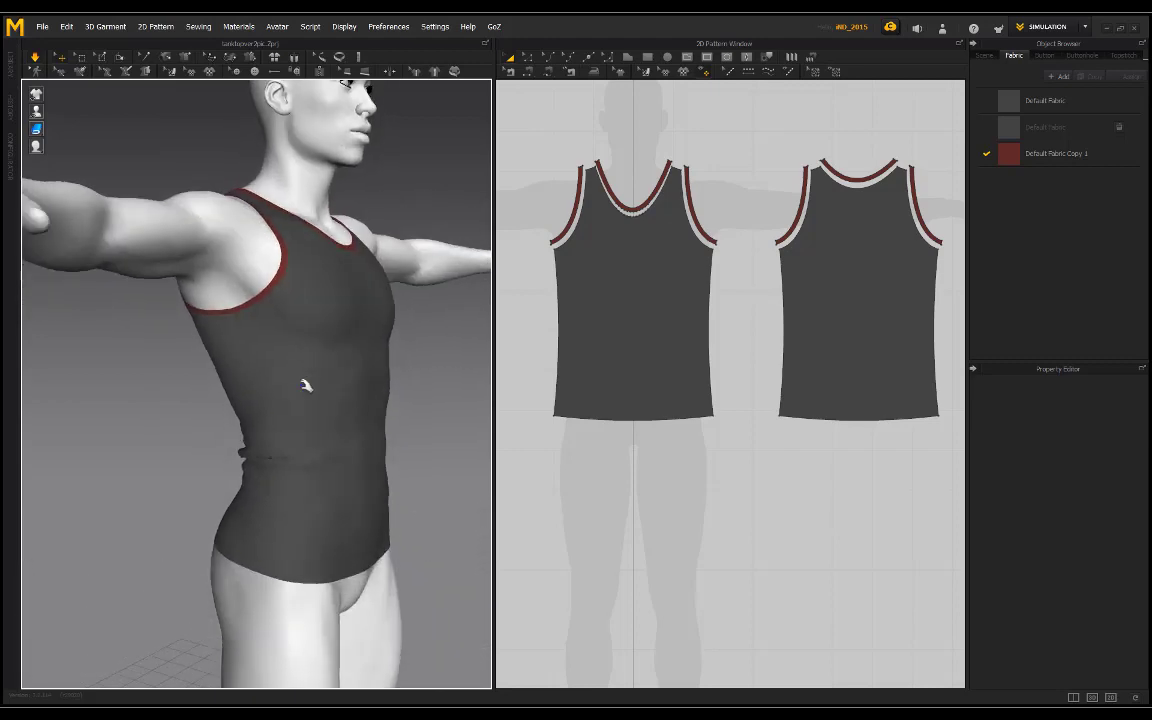
scroll(306, 386, down, 2)
middle_drag(306, 386, 252, 321)
right_drag(401, 257, 248, 357)
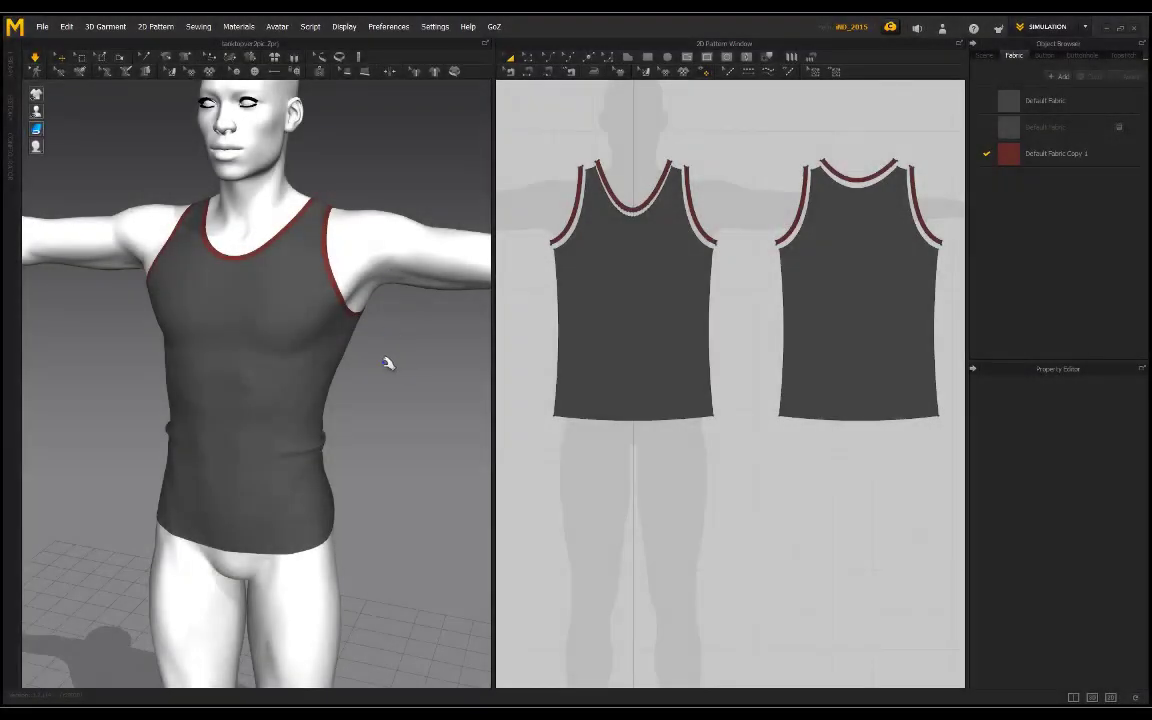
right_drag(388, 363, 337, 321)
right_drag(401, 382, 420, 285)
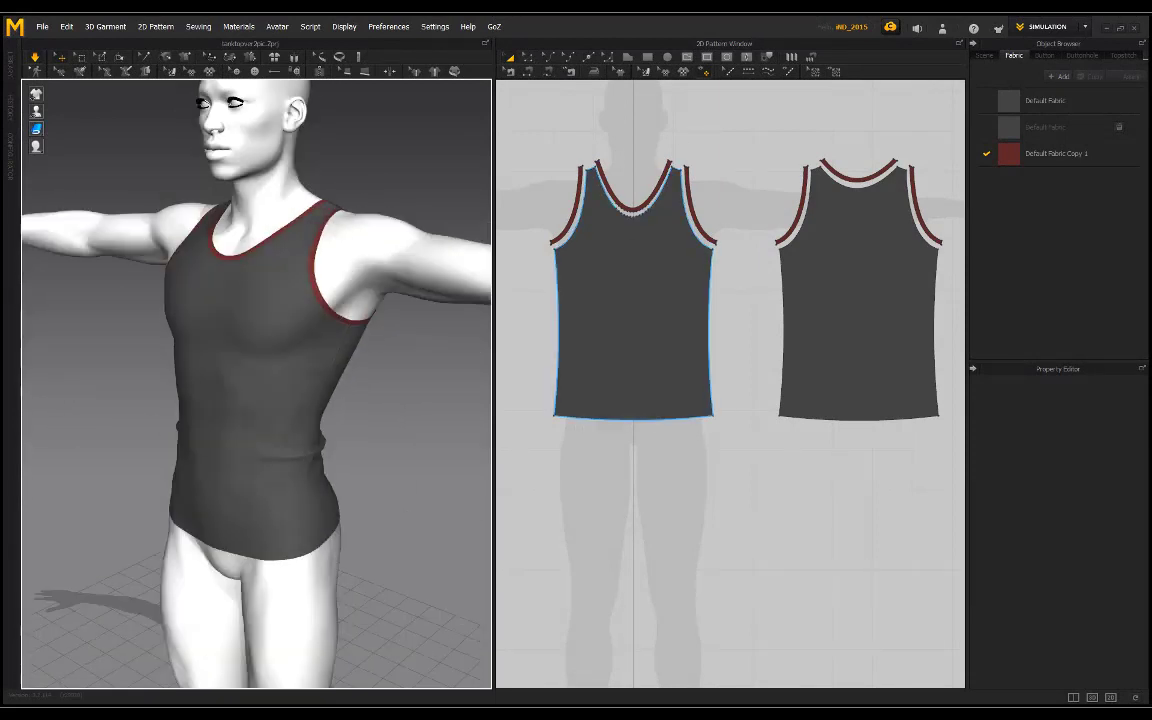
- Select the front neckline trim and one front armhole trim in turn to check them, and clear the selection
click(632, 206)
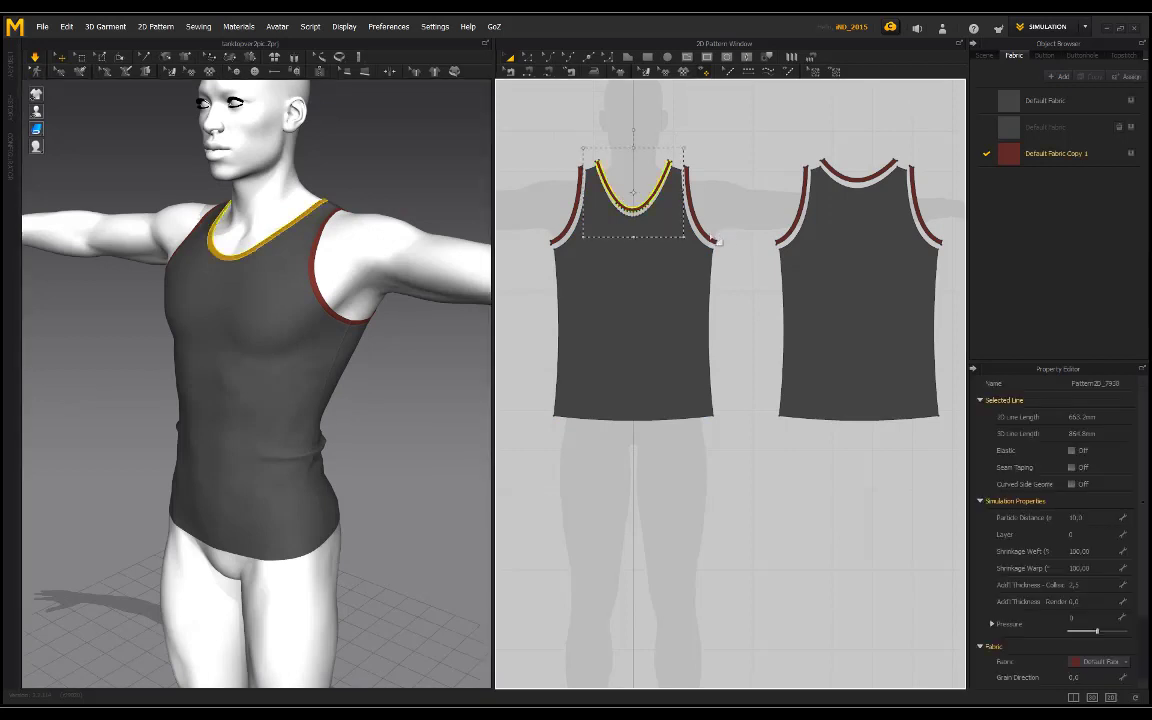
click(697, 205)
click(772, 255)
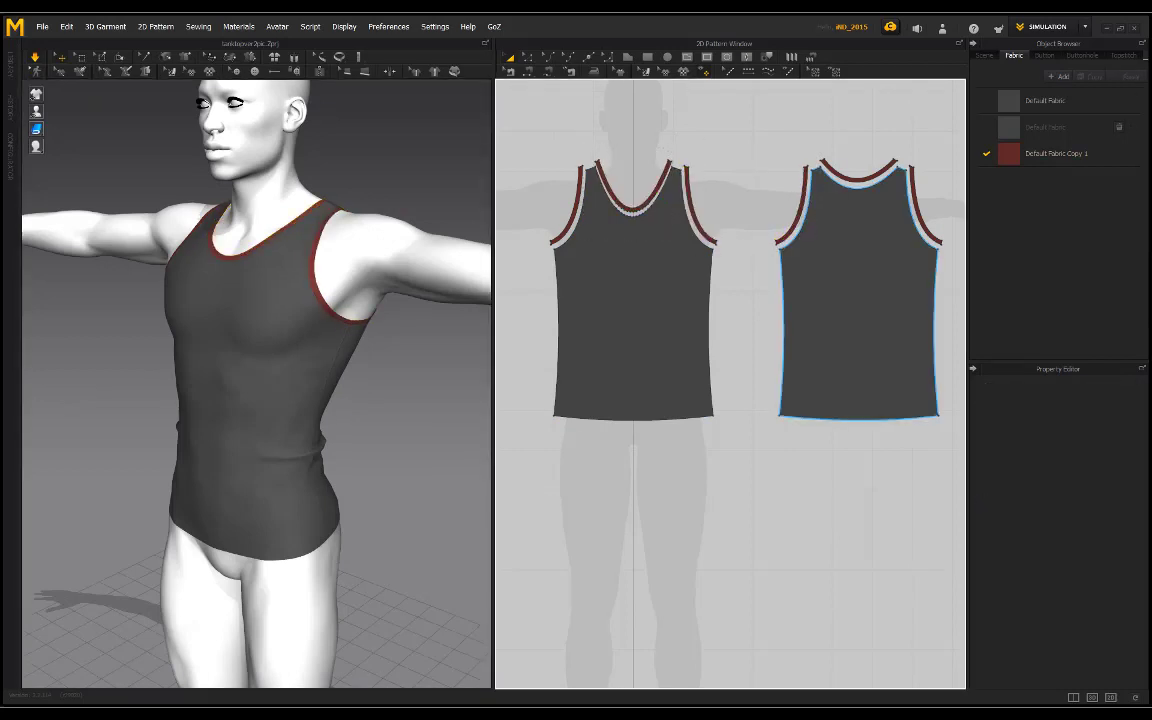
- Set the Shrinkage Weft of all tank top body and trim pieces to 120 and clear the selection
right_drag(227, 189, 281, 195)
right_drag(158, 385, 179, 379)
right_drag(332, 398, 517, 352)
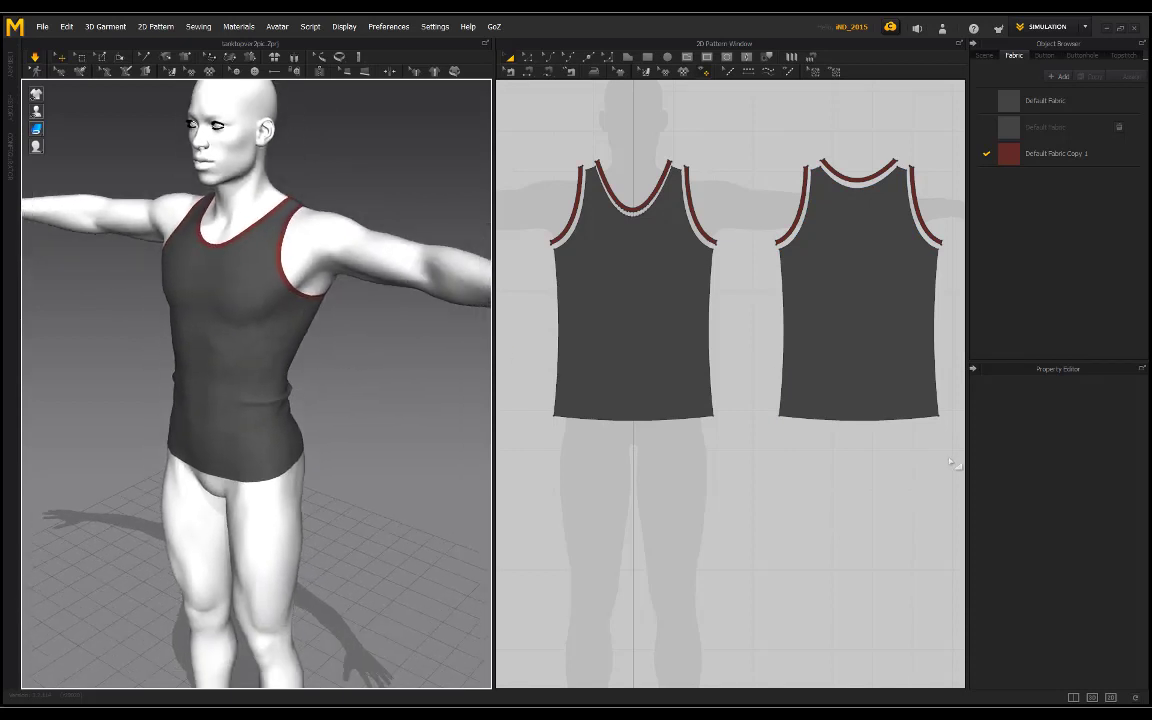
drag(951, 461, 528, 138)
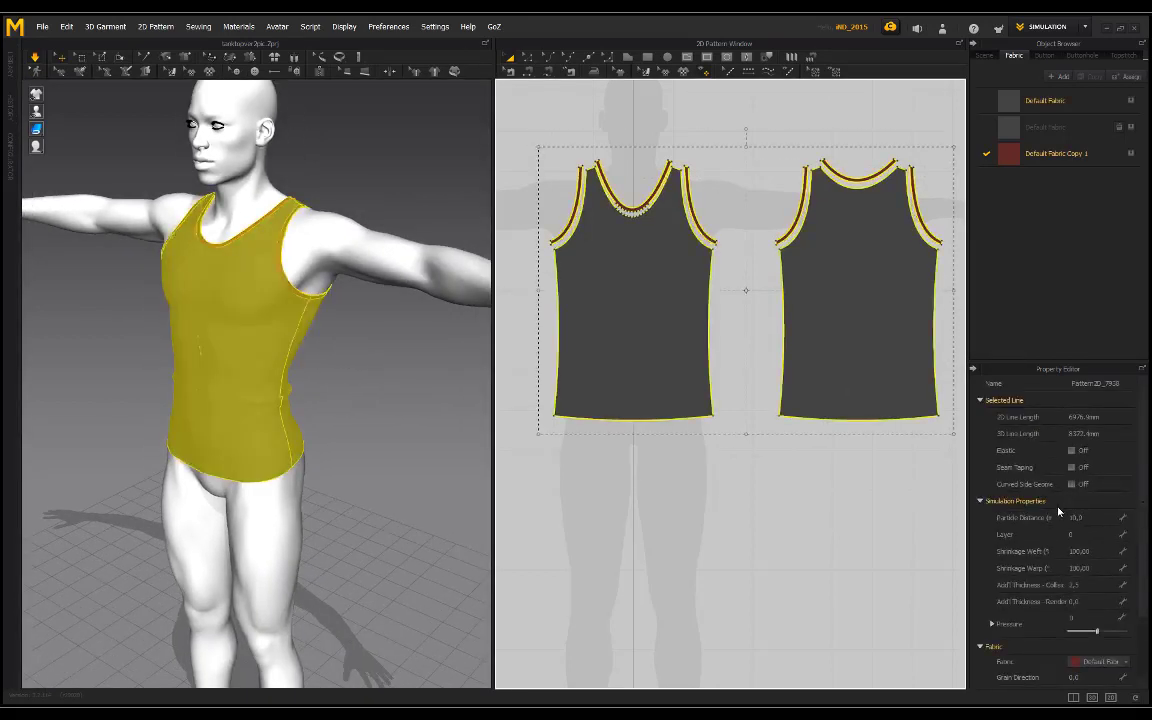
click(1088, 552)
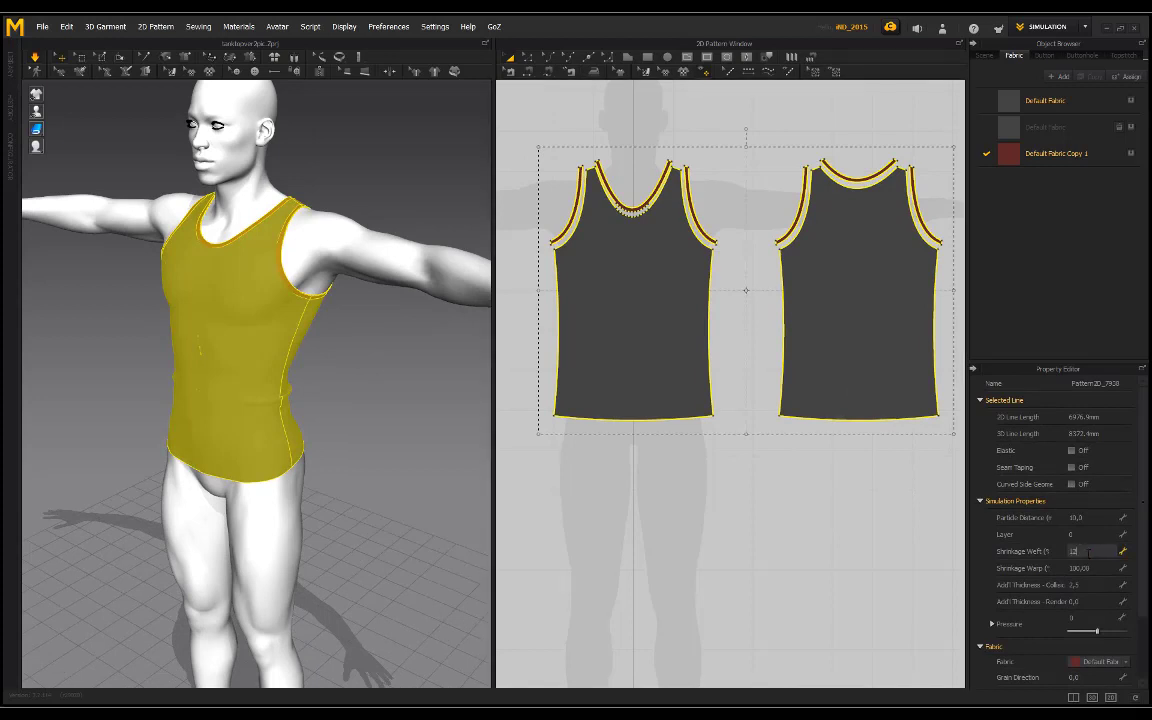
key(Return)
click(325, 370)
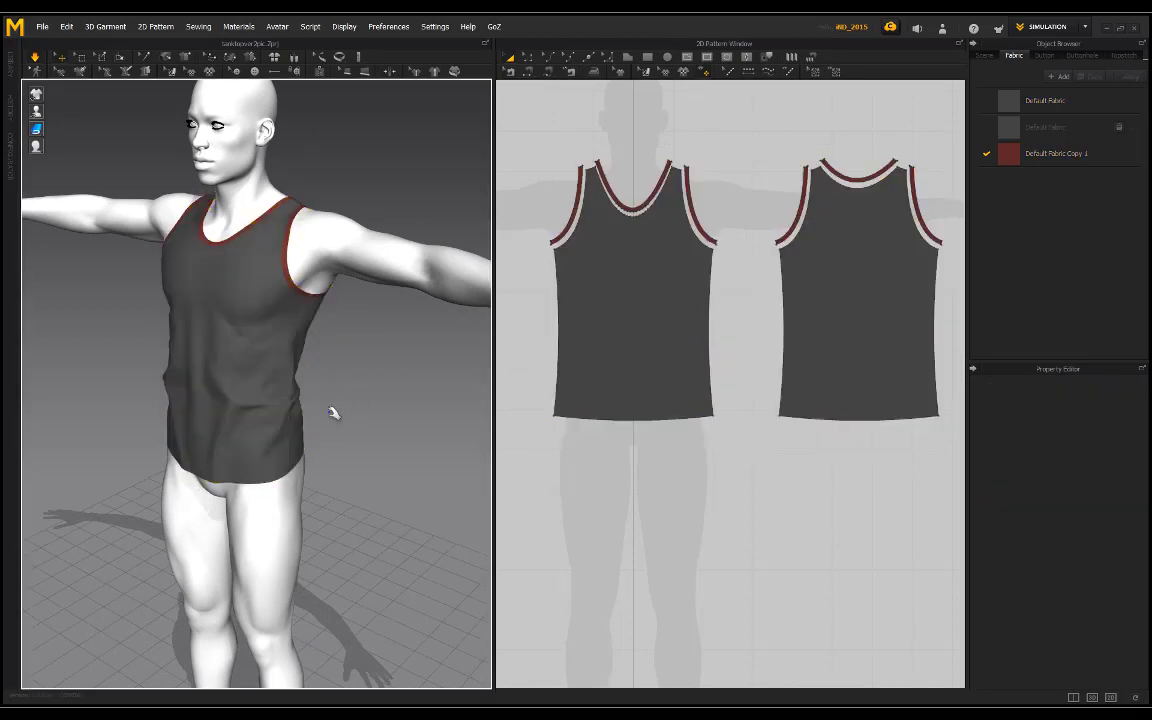
- Tug the simulated tank top near its lower hem from several sides to settle the looser drape, and clear the selection
right_drag(332, 411, 436, 414)
drag(242, 441, 342, 465)
right_drag(393, 391, 240, 448)
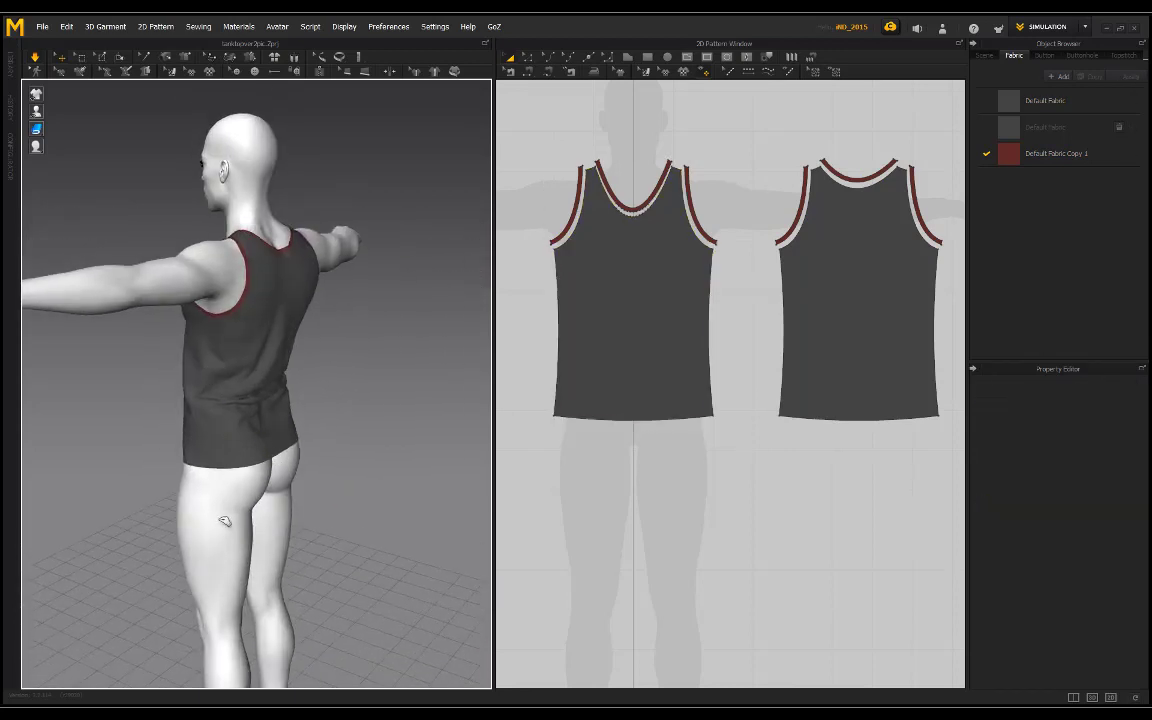
drag(225, 521, 211, 482)
drag(292, 448, 276, 446)
right_drag(115, 415, 242, 405)
drag(286, 466, 285, 474)
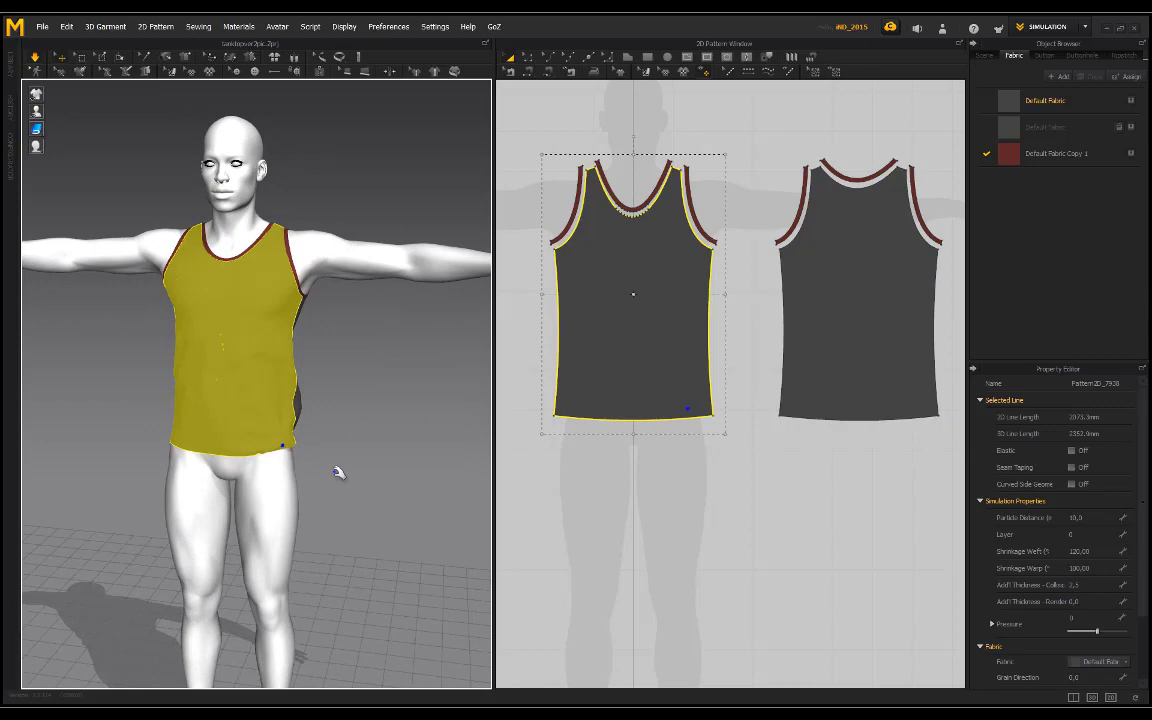
click(347, 432)
right_drag(347, 432, 377, 325)
scroll(369, 361, down, 2)
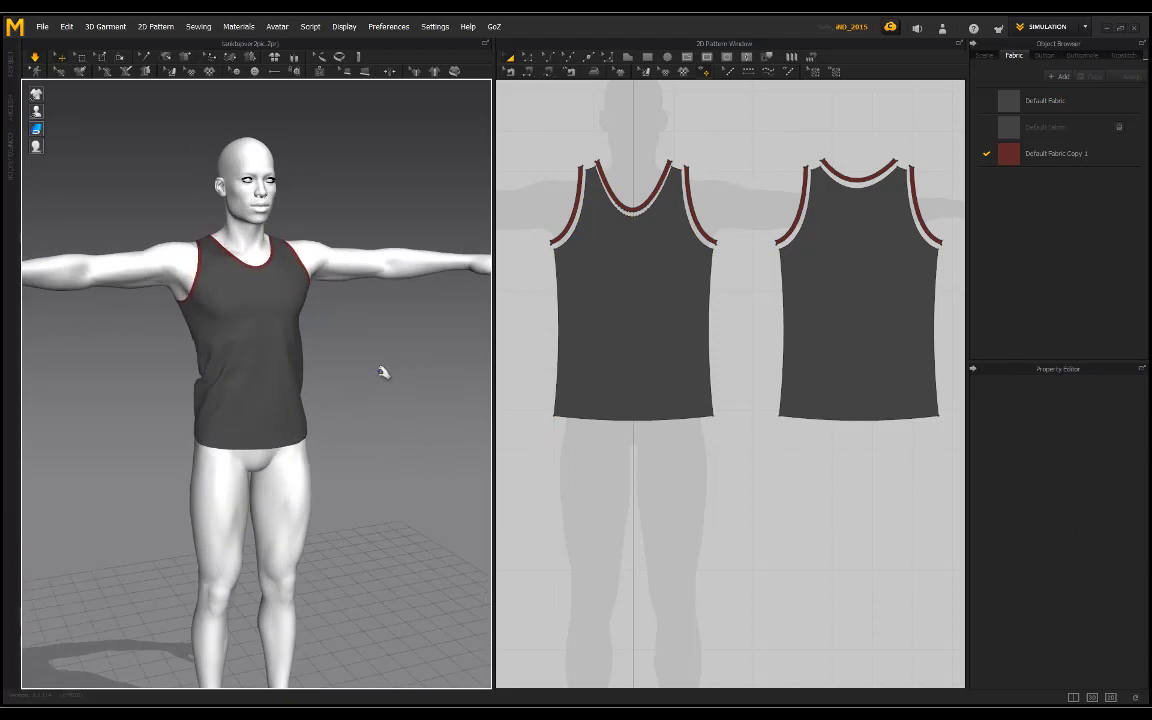